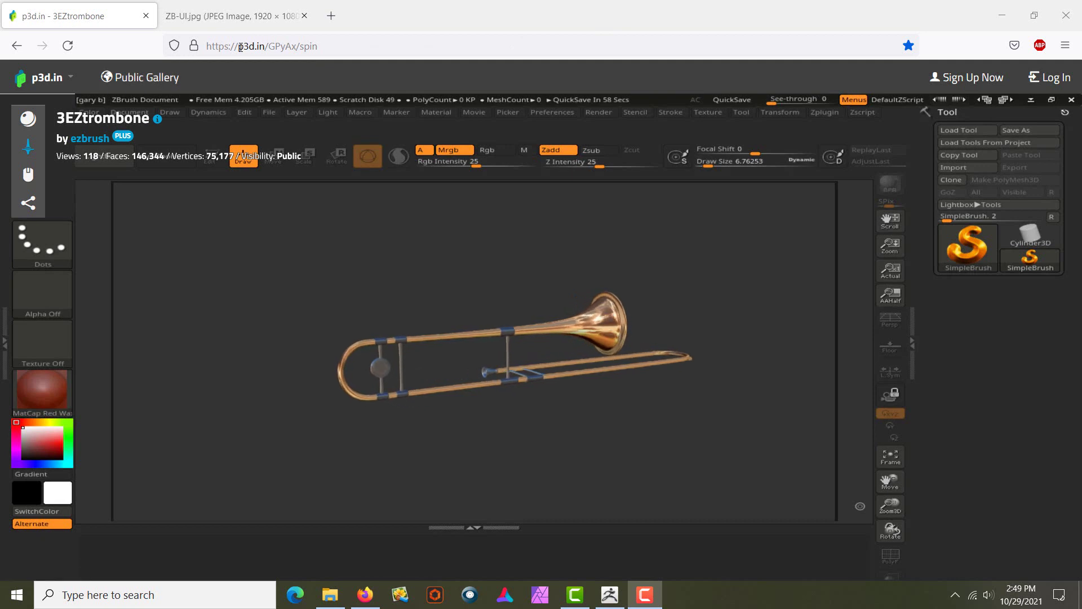
Highlight the p3d.in site name in the address bar, then return to the 3EZtrombone viewer.
drag(235, 45, 269, 48)
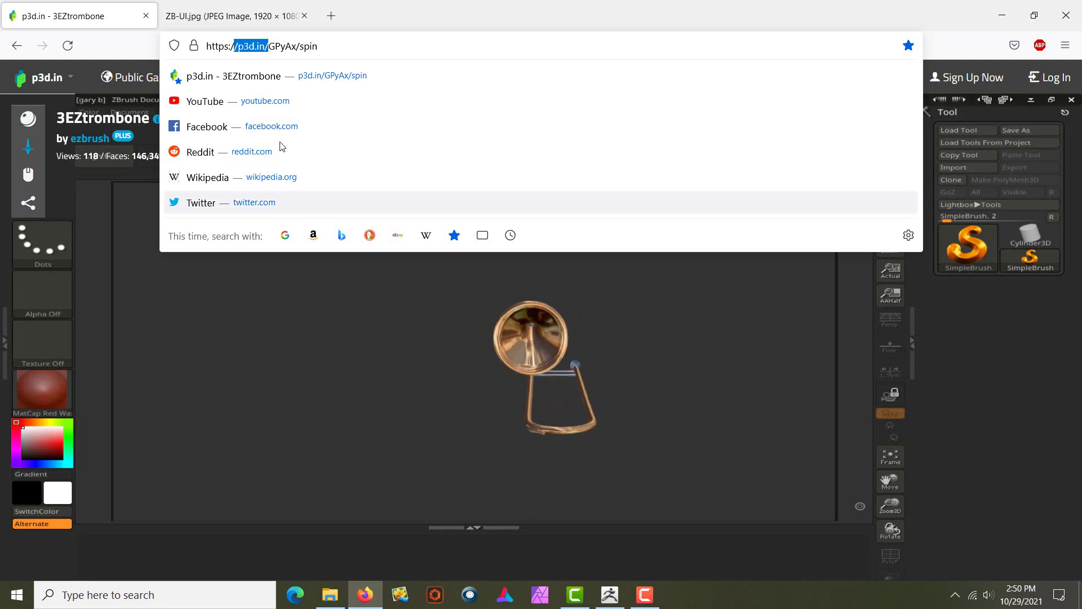
click(187, 269)
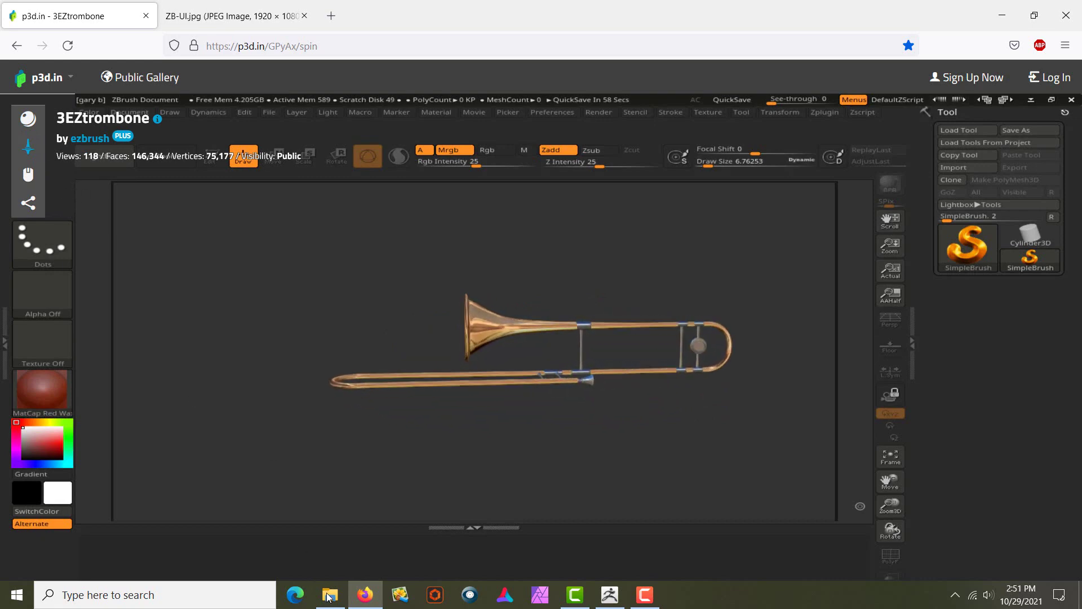
Bring the fbx folder window in front of Firefox's ZB-UI.jpg tab.
mouse_move(329, 597)
click(333, 530)
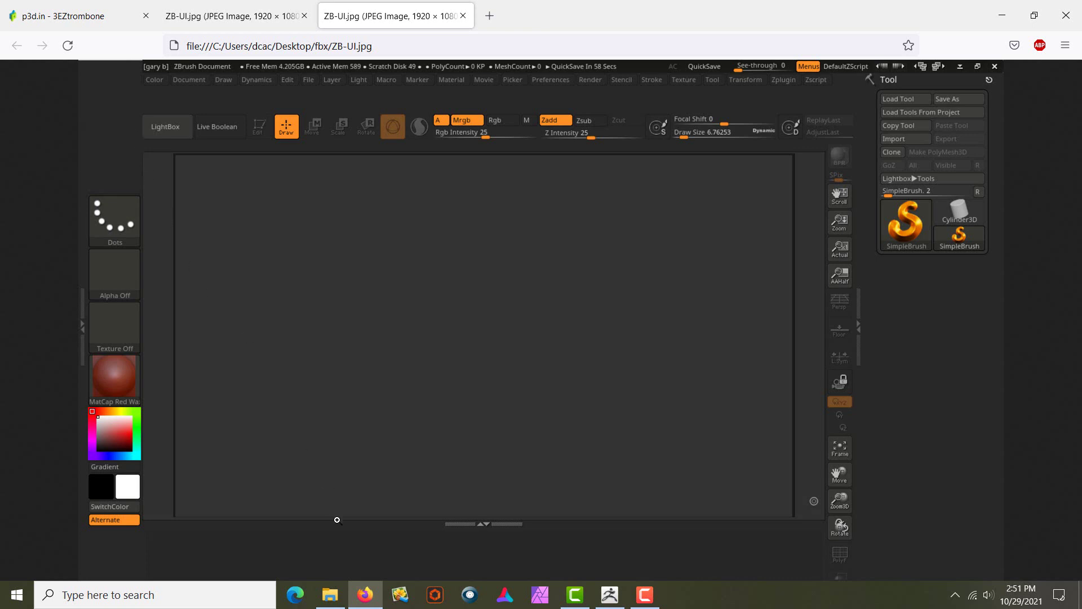
click(330, 594)
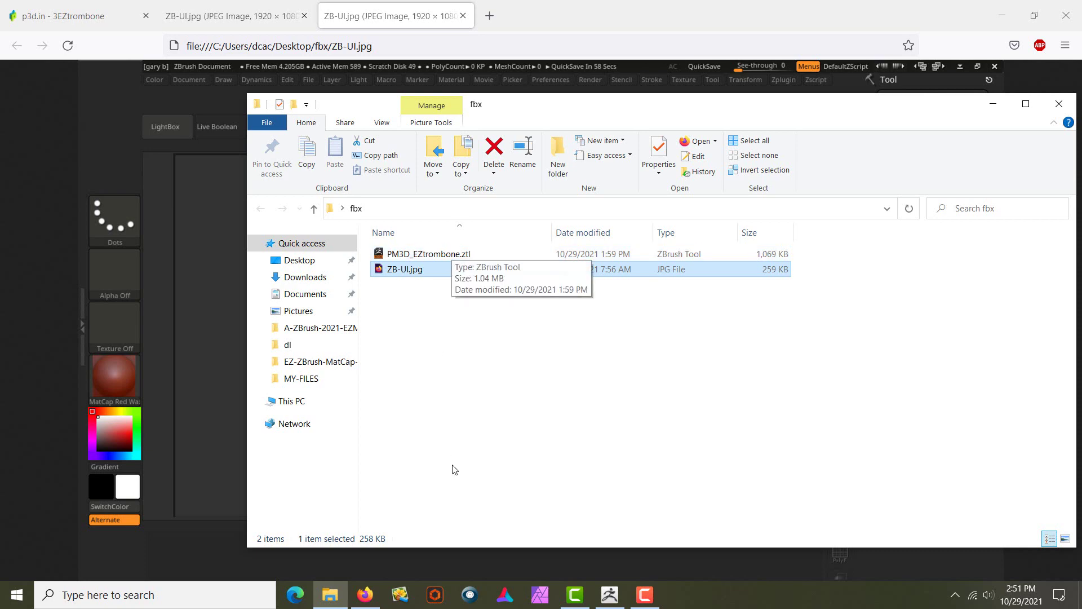
Load PM3D_EZtrombone.ztl, draw it onto the ZBrush canvas and enter Edit mode.
click(610, 594)
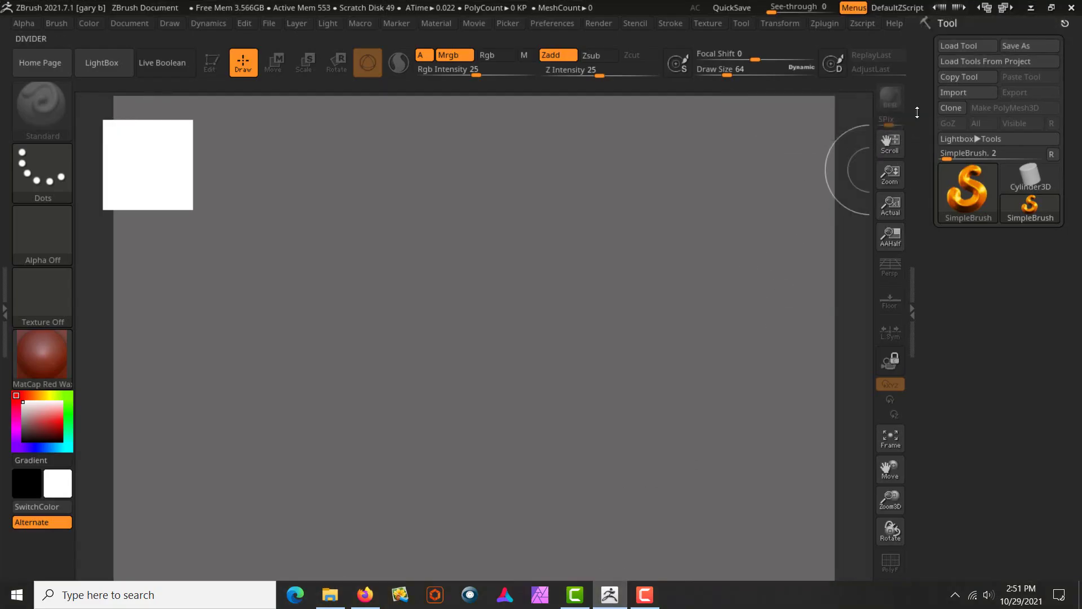
click(952, 50)
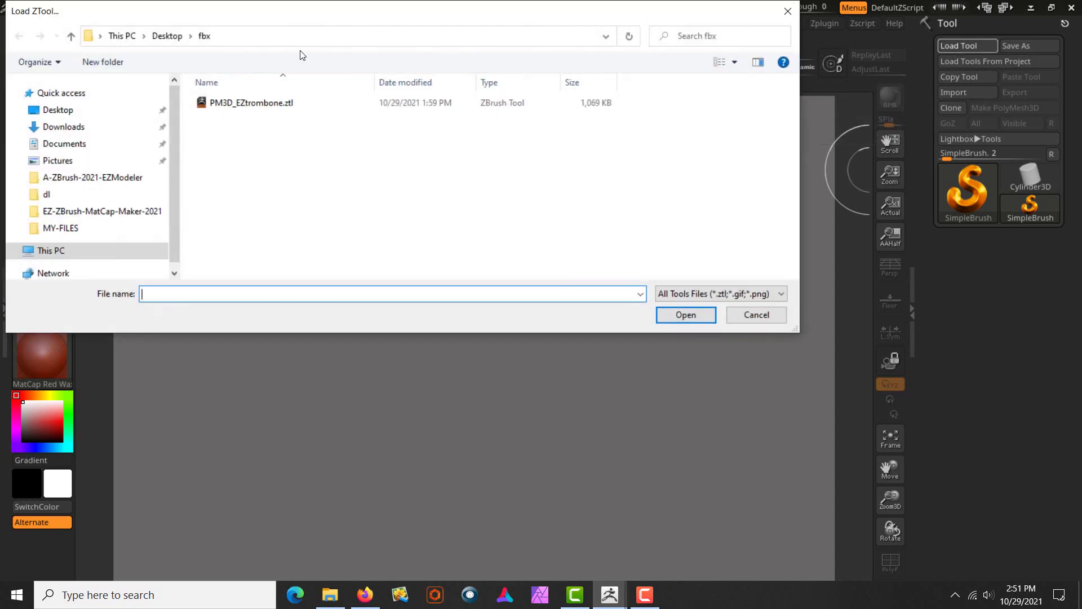
click(267, 104)
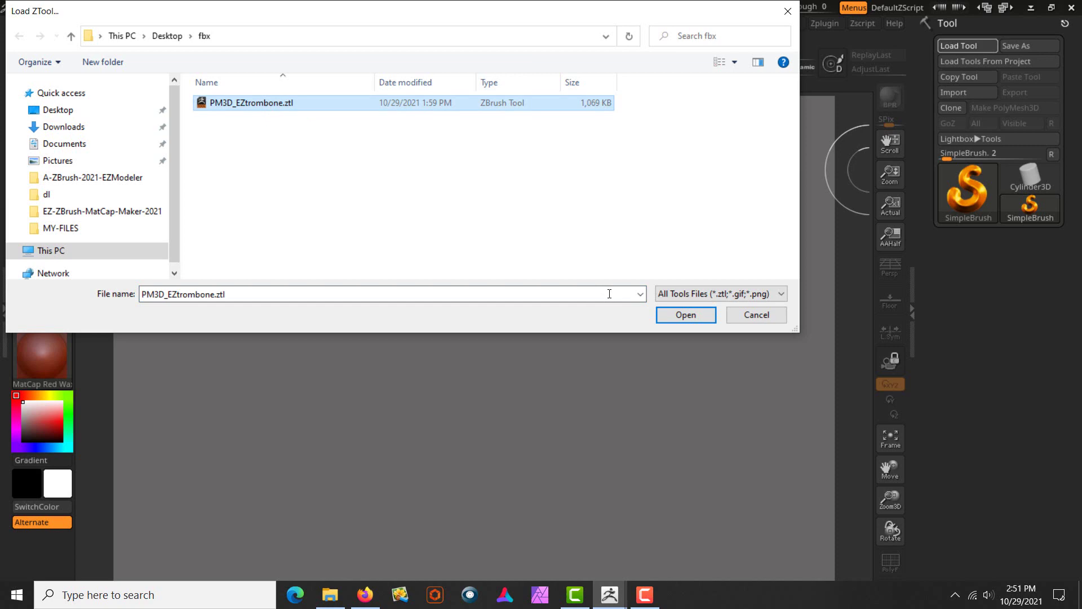
click(686, 315)
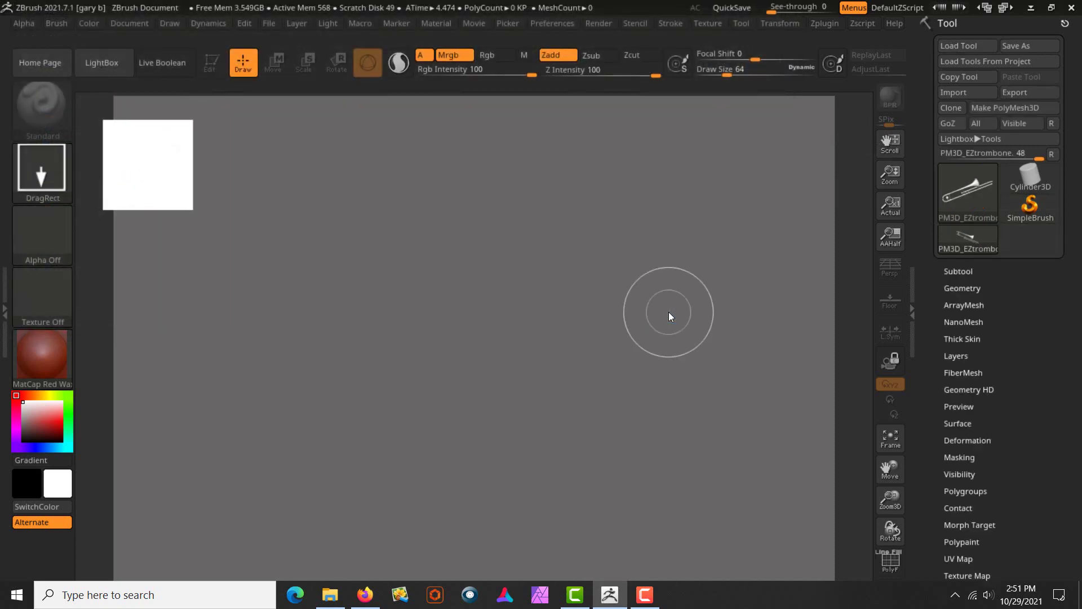
drag(457, 331, 499, 564)
click(215, 65)
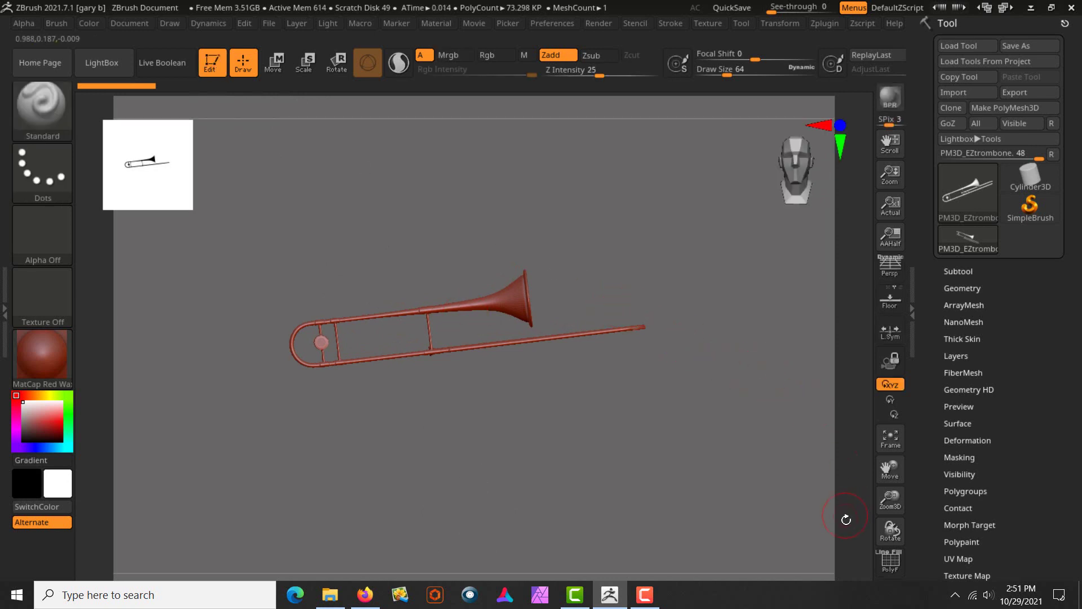
Turn on PolyF and inspect the trombone's polygroups, isolating then unhiding the bell tube.
click(895, 566)
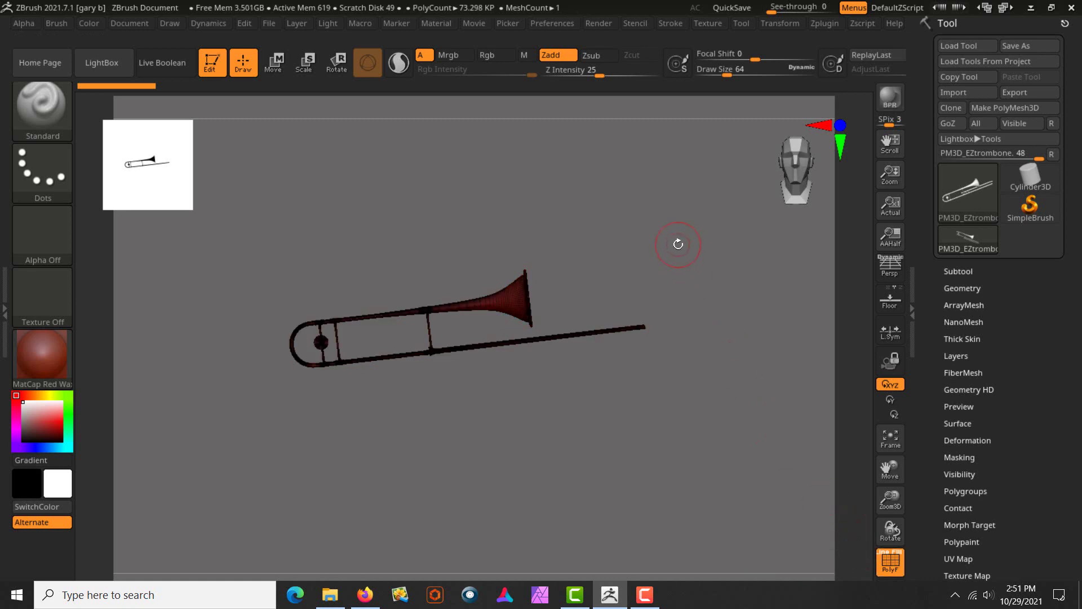
alt+right_drag(675, 240, 750, 467)
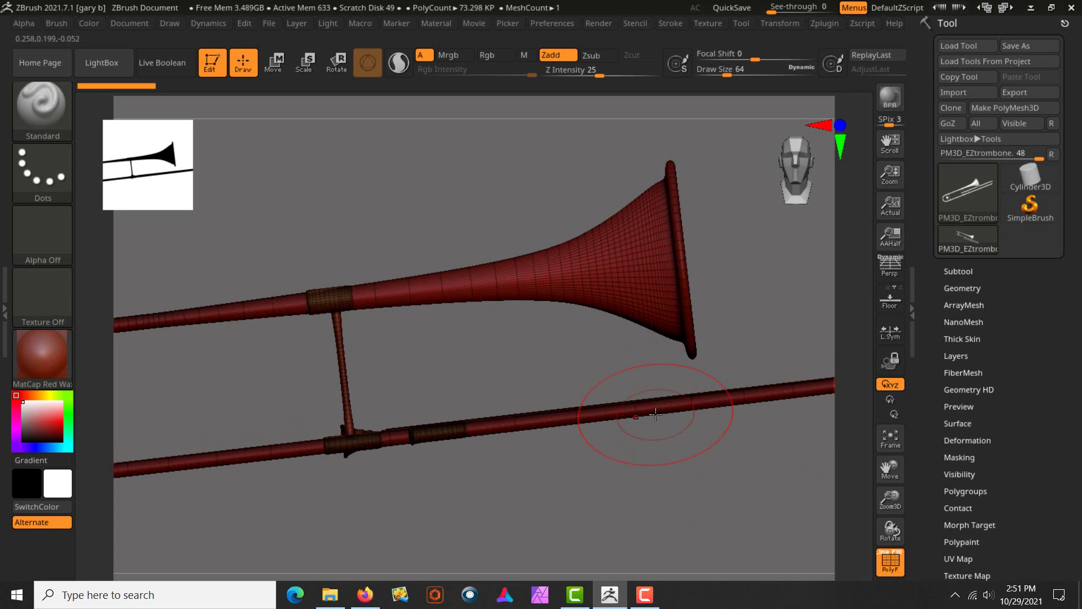
ctrl+shift+click(532, 277)
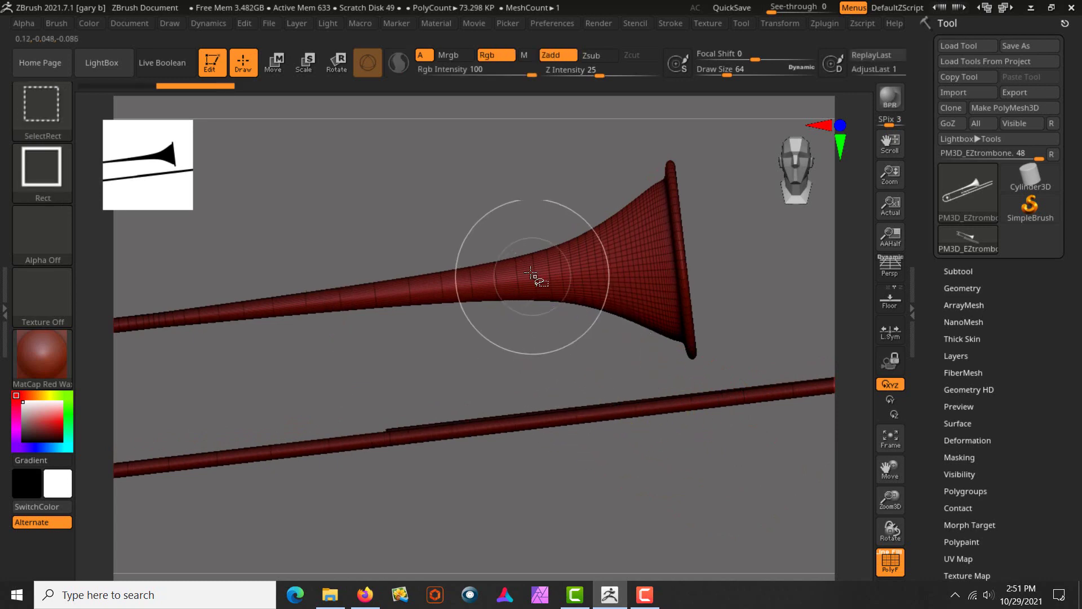
ctrl+shift+click(492, 198)
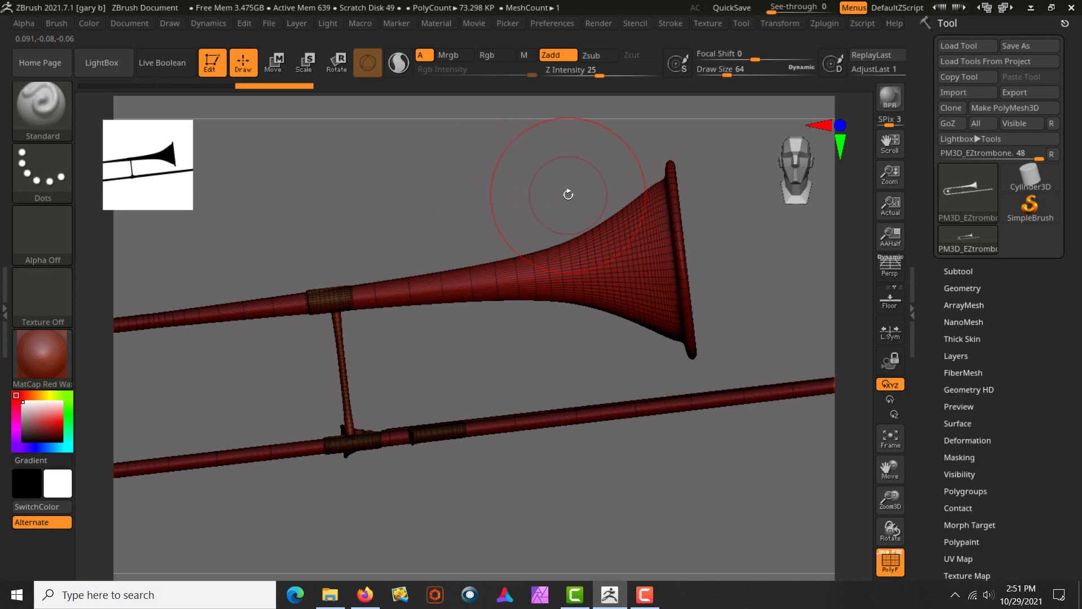
Groups Split the framed trombone into four subtools, choosing Always OK at the warning.
key(f)
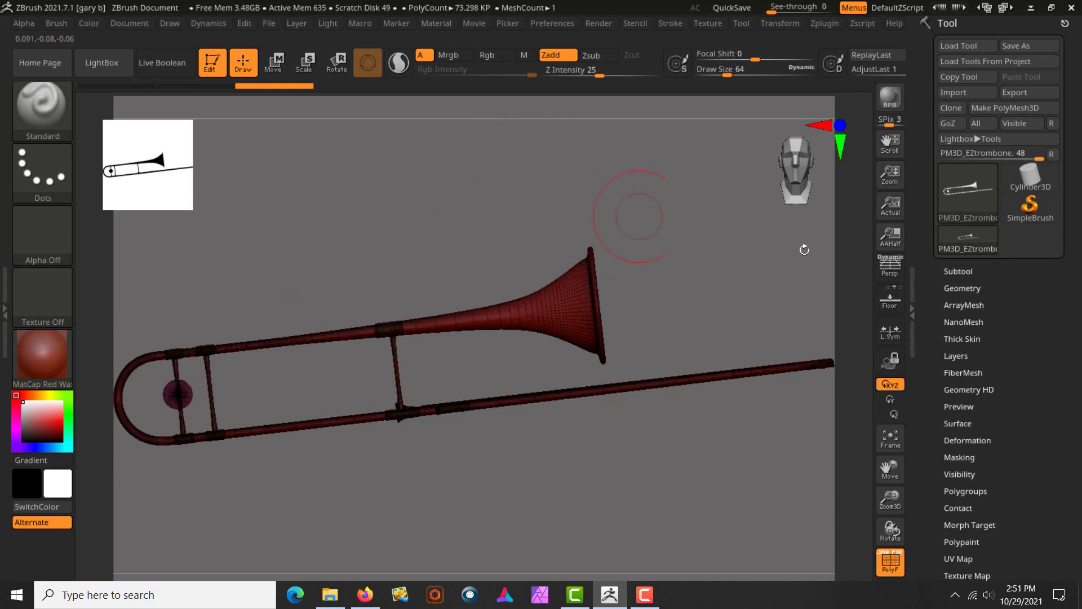
click(969, 272)
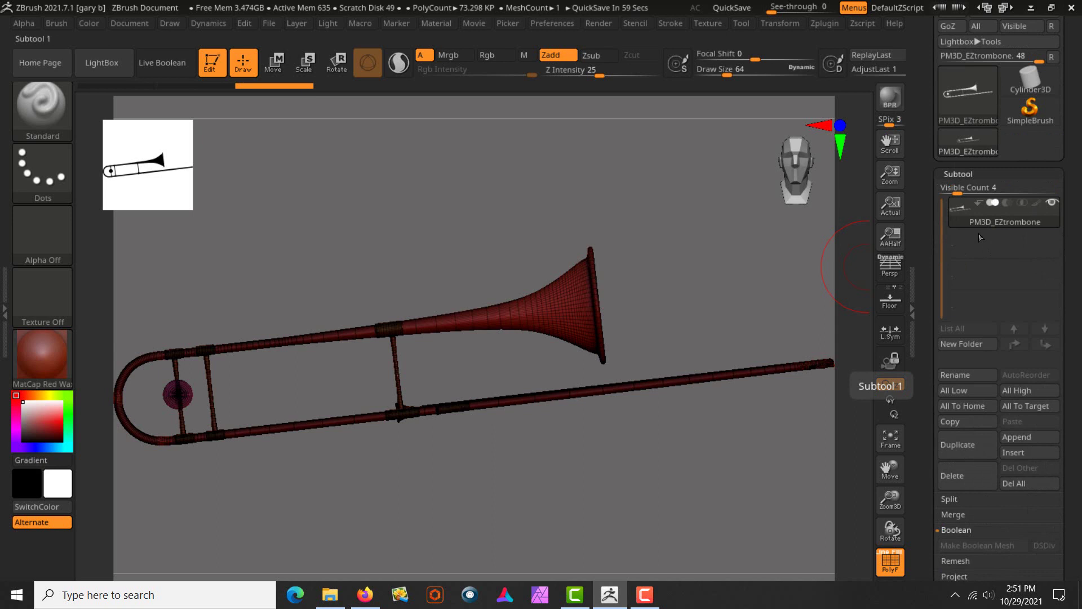
click(1003, 500)
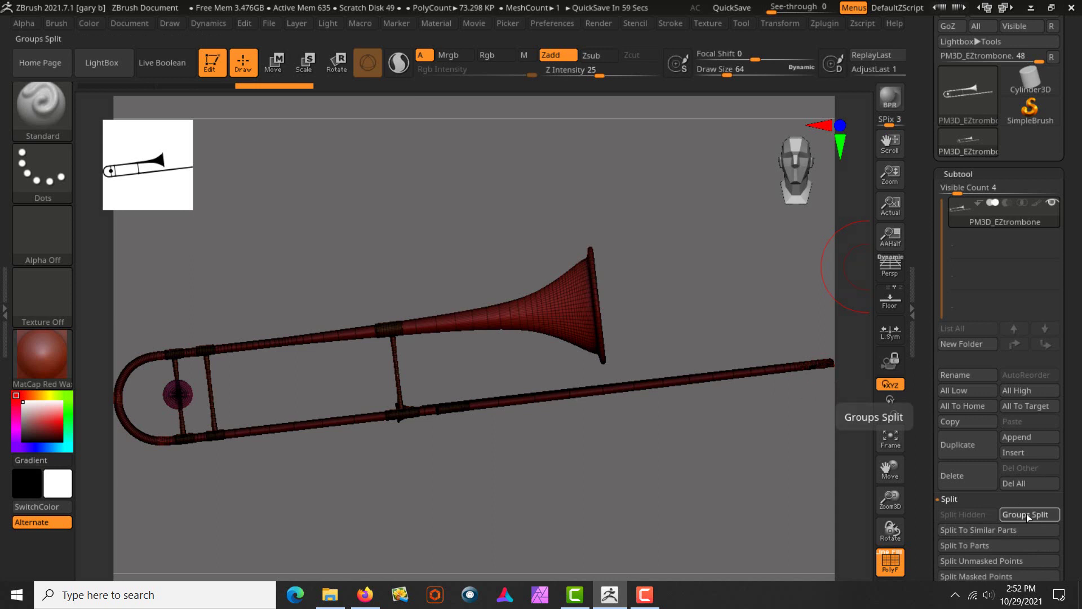
click(1027, 513)
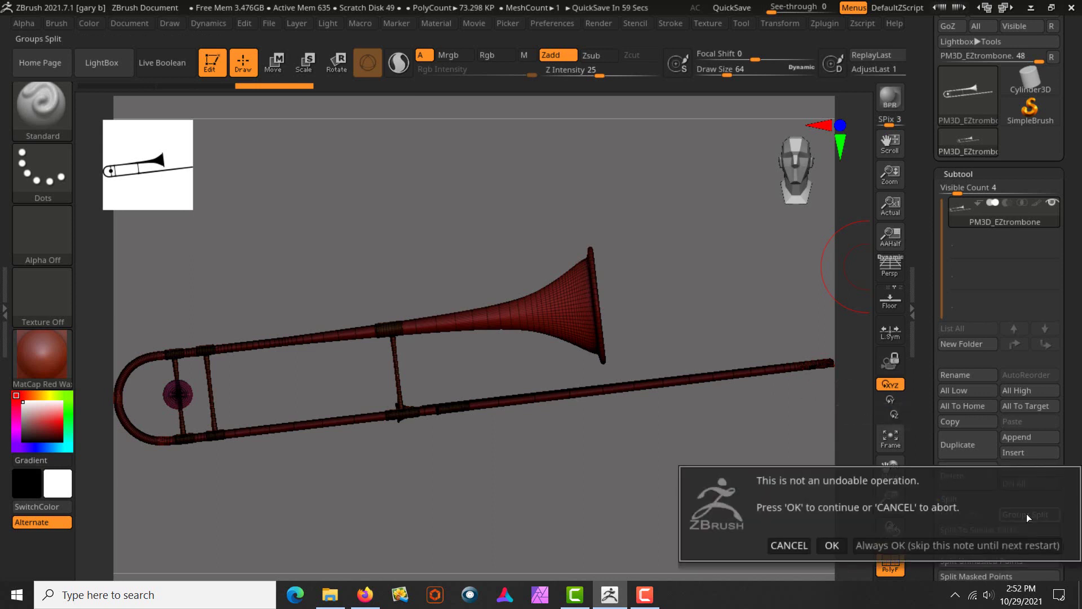
click(1010, 545)
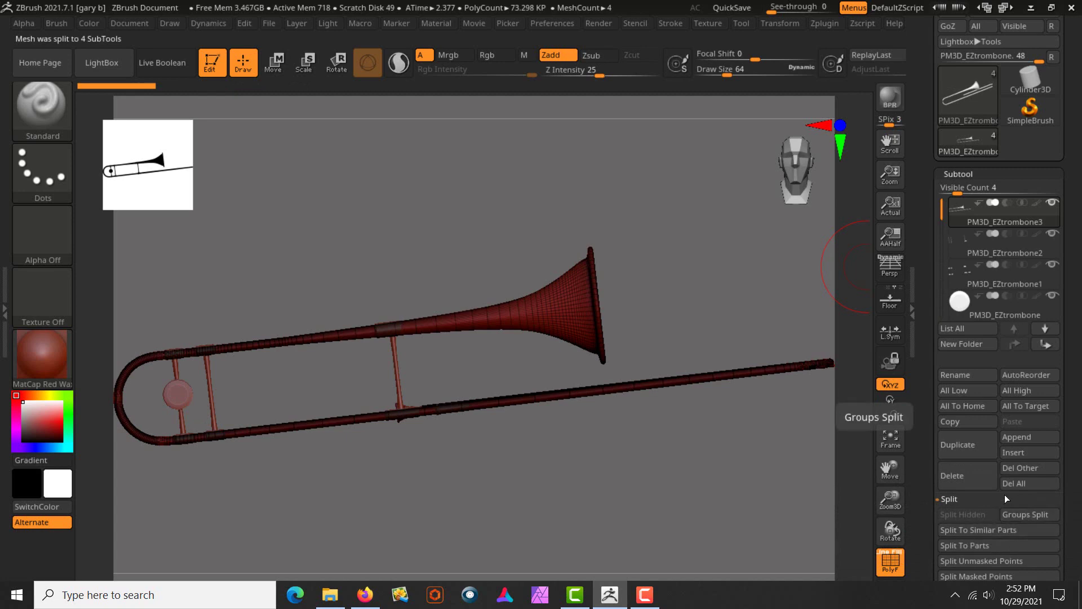
drag(922, 216, 922, 314)
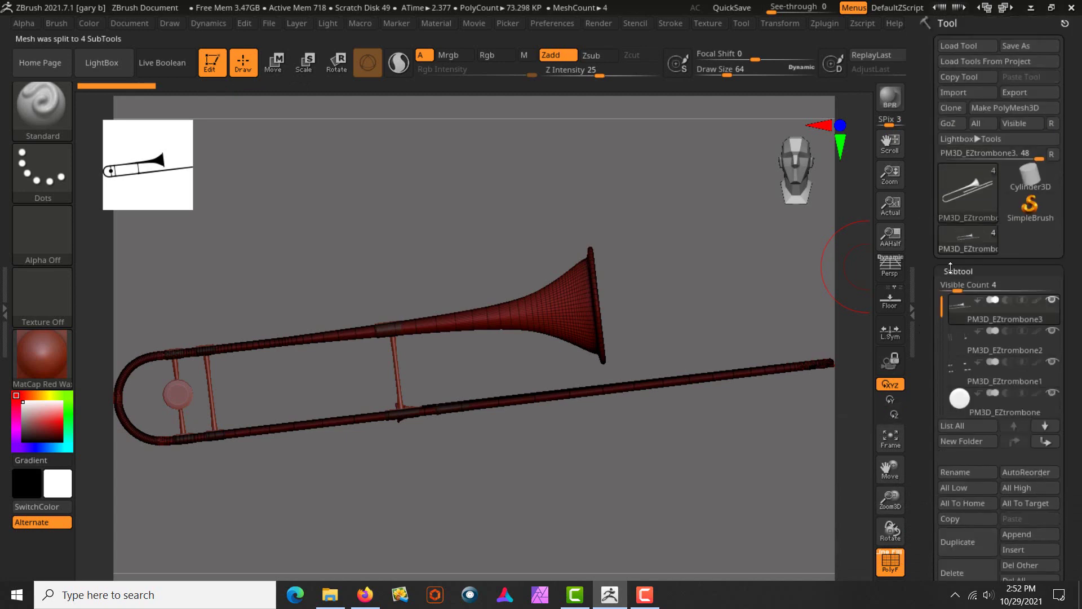
Export the subtools as FBX named PM3D_EZtrombone.fbx, accepting the default FBX export options.
click(1011, 93)
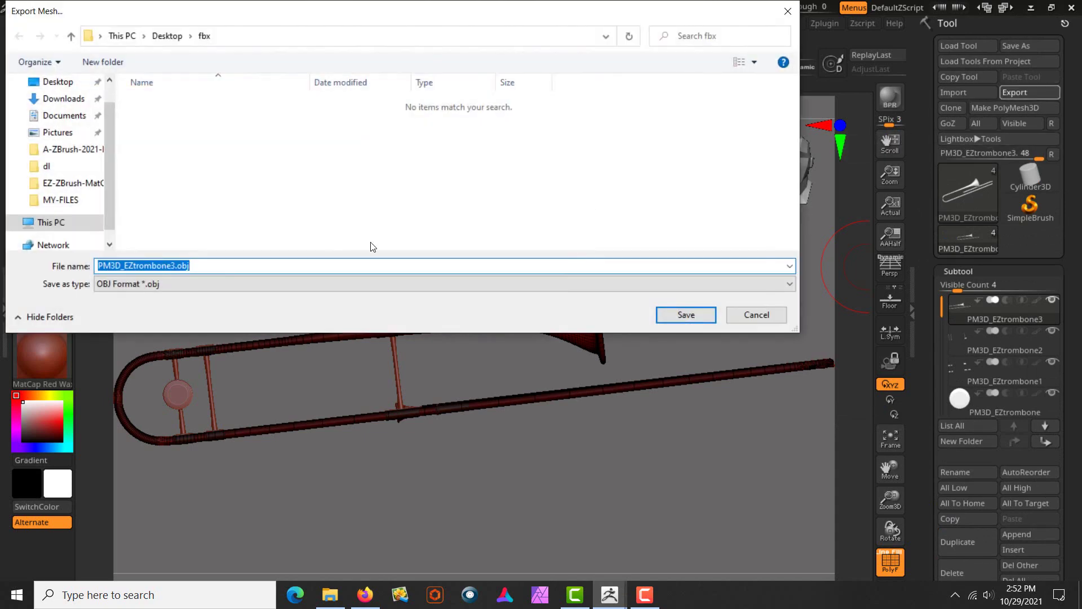
click(590, 281)
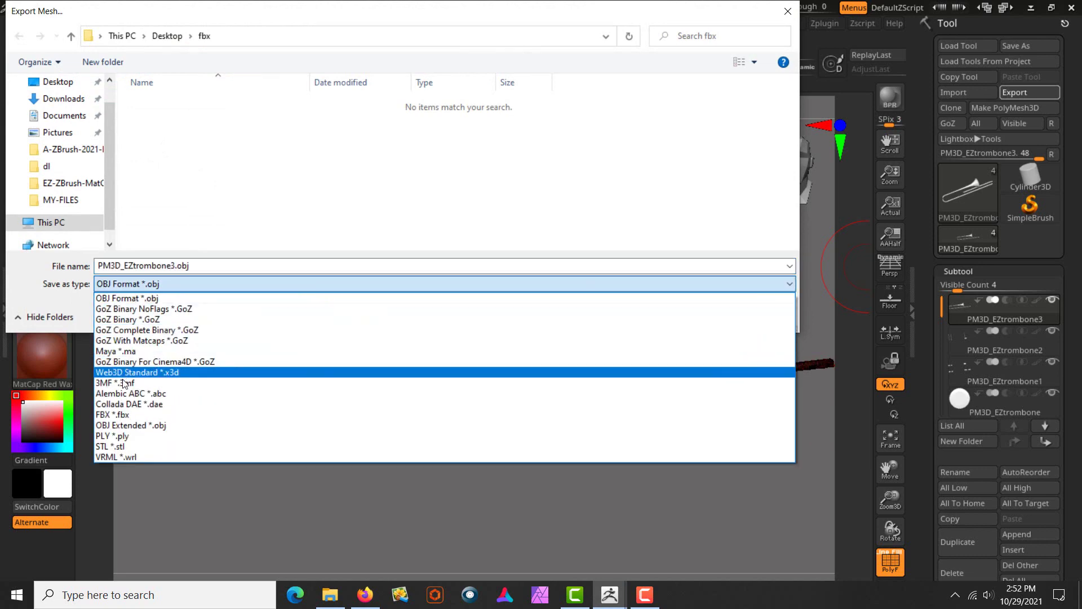
click(118, 416)
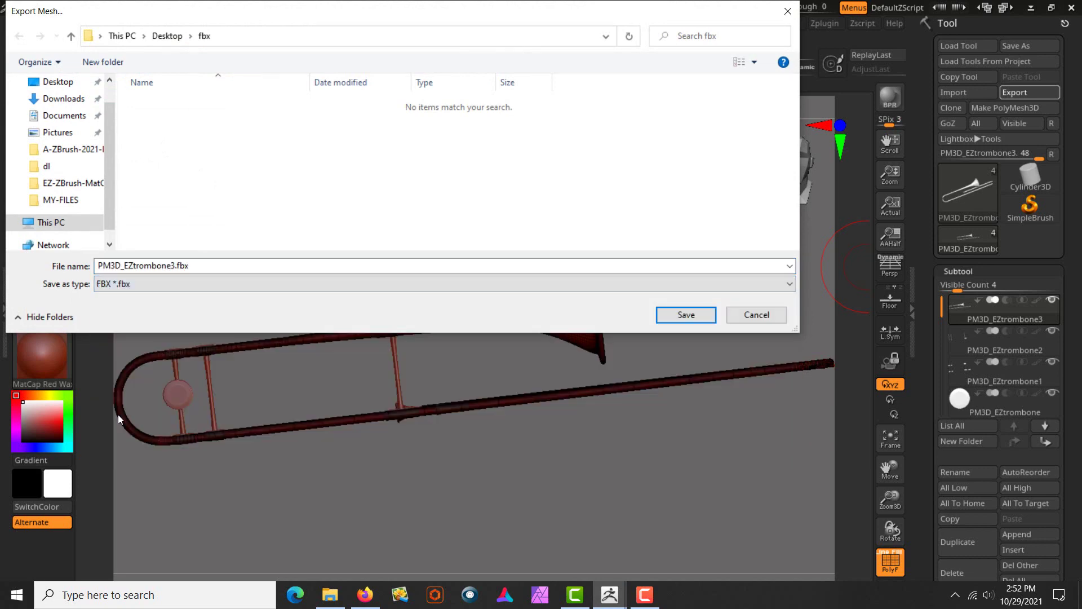
click(170, 265)
click(171, 264)
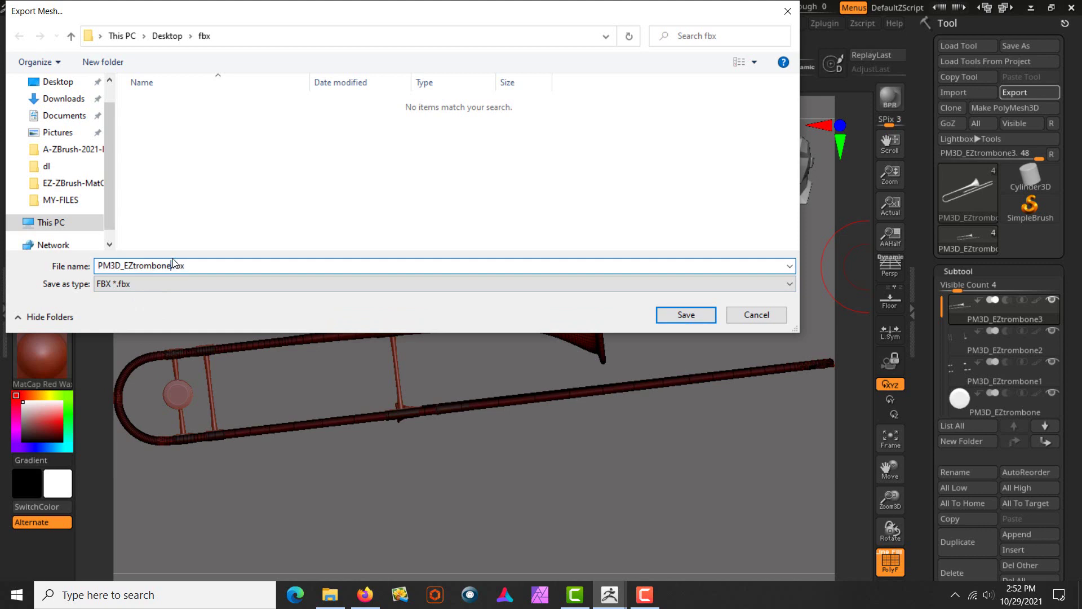
click(667, 312)
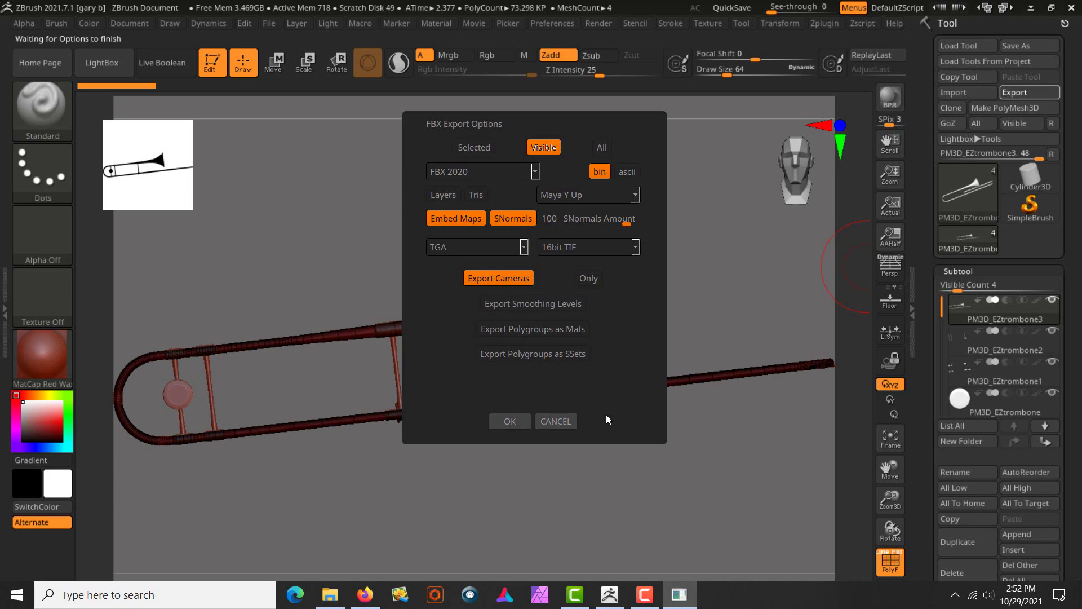
click(510, 422)
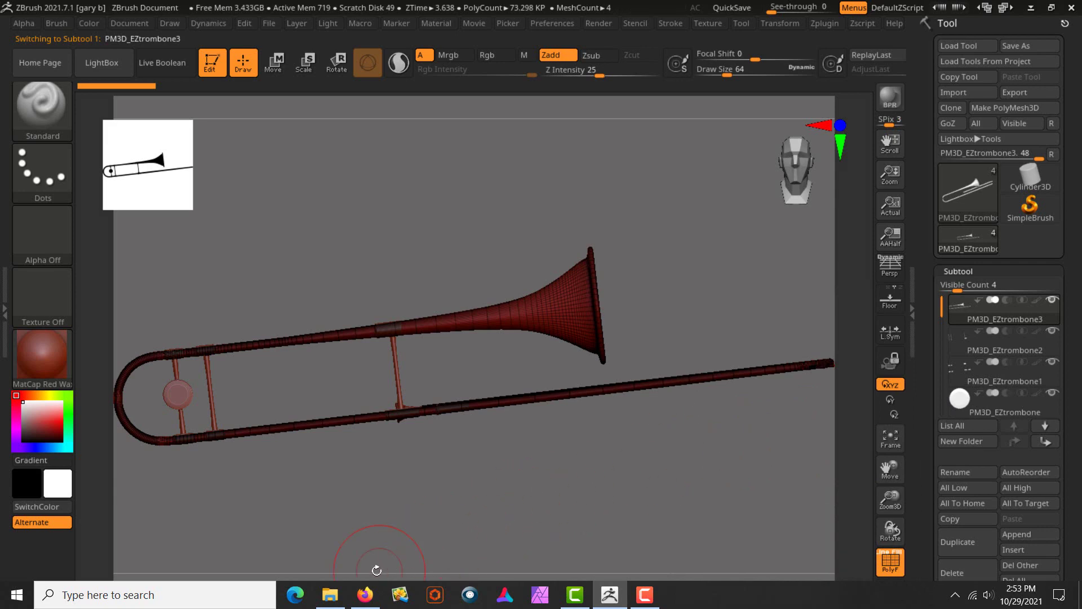
Confirm PM3D_EZtrombone.fbx is in the fbx folder, then go back to p3d.in My Gallery.
click(331, 595)
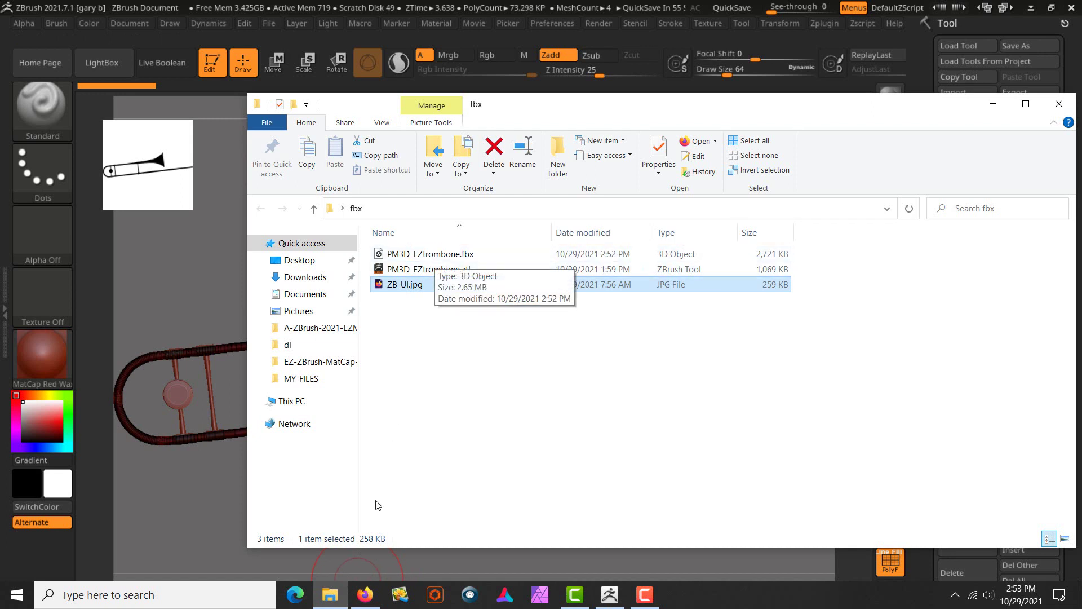
click(371, 600)
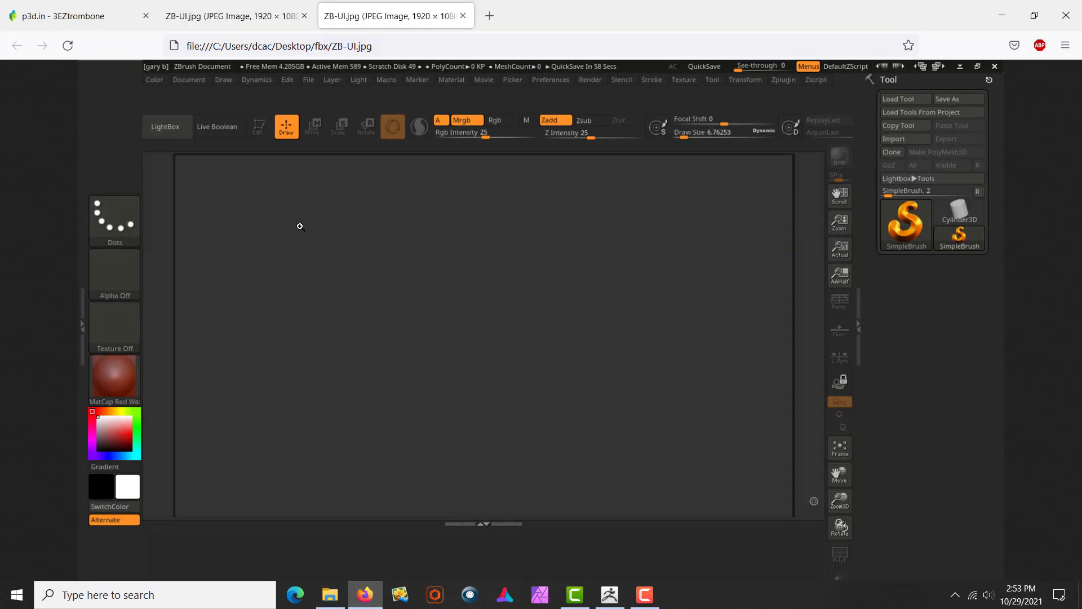
click(231, 16)
click(124, 18)
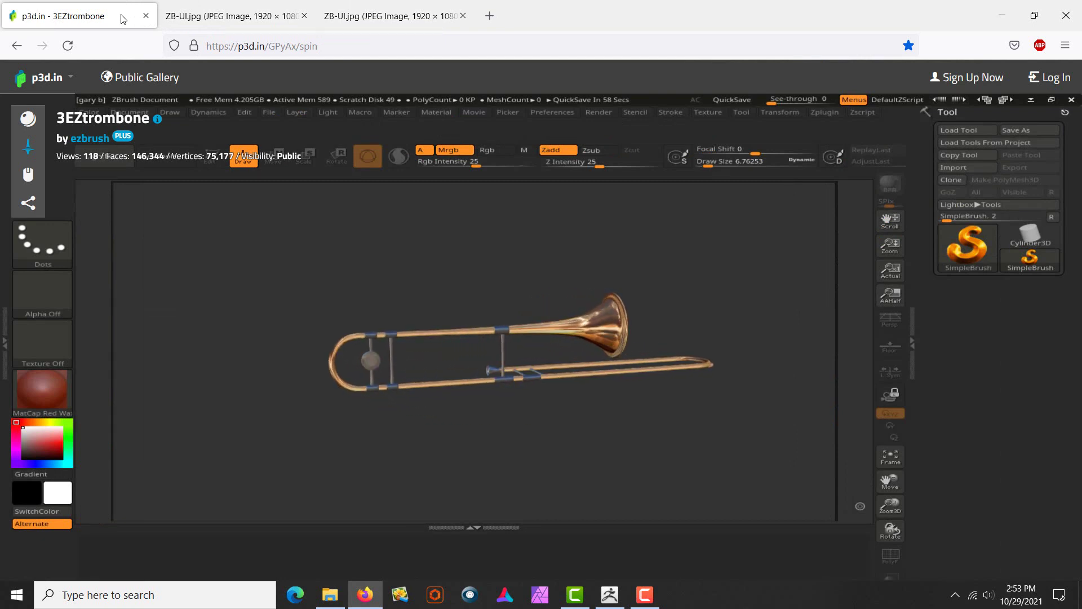
key(alt+Left)
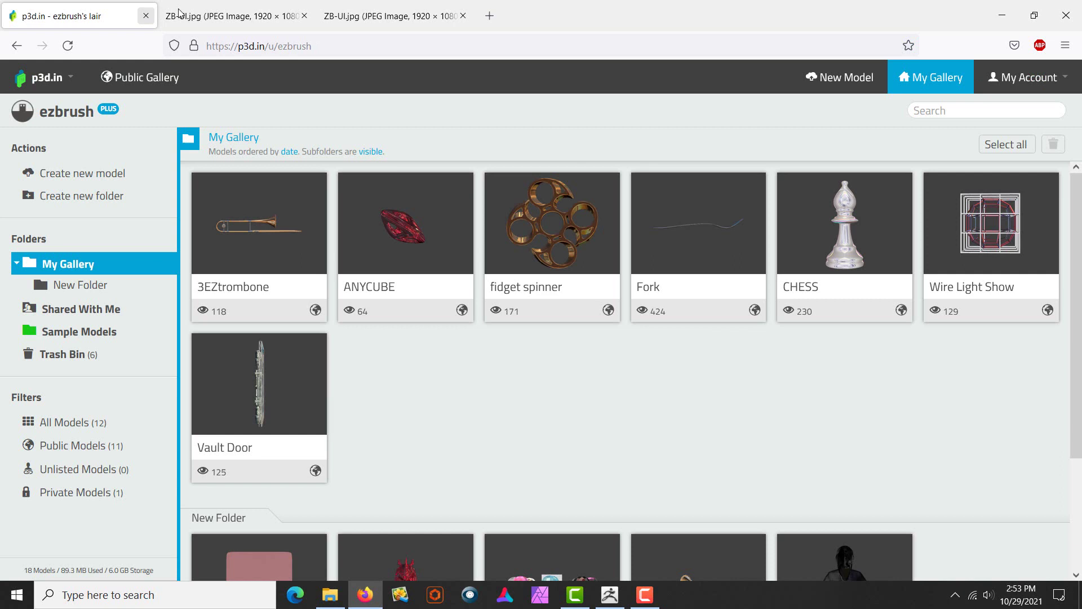
Upload PM3D_EZtrombone.fbx from Desktop > fbx as a new p3d.in model.
click(834, 82)
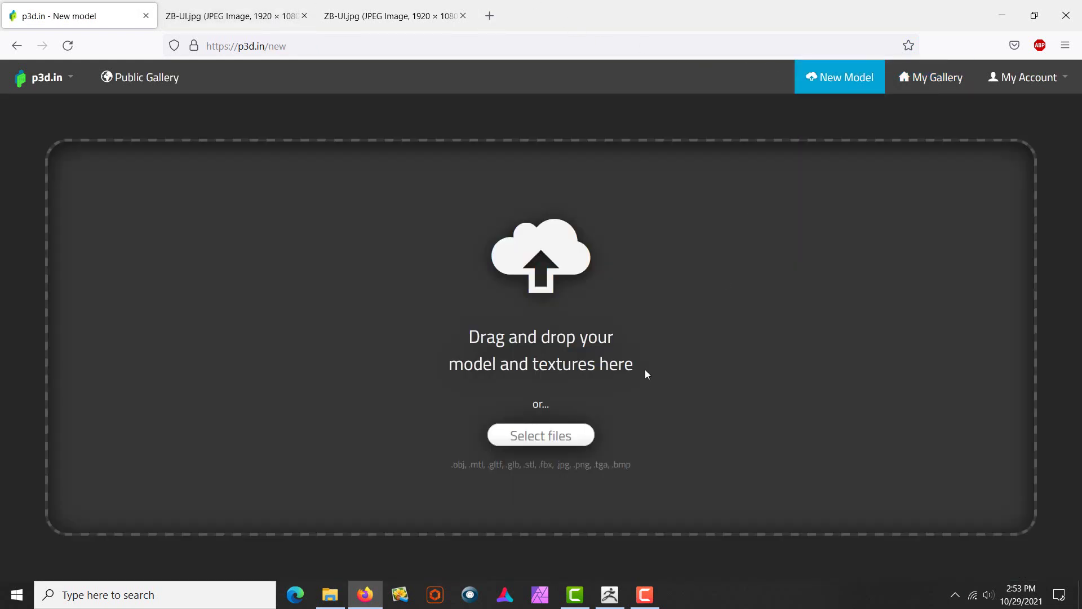
click(565, 432)
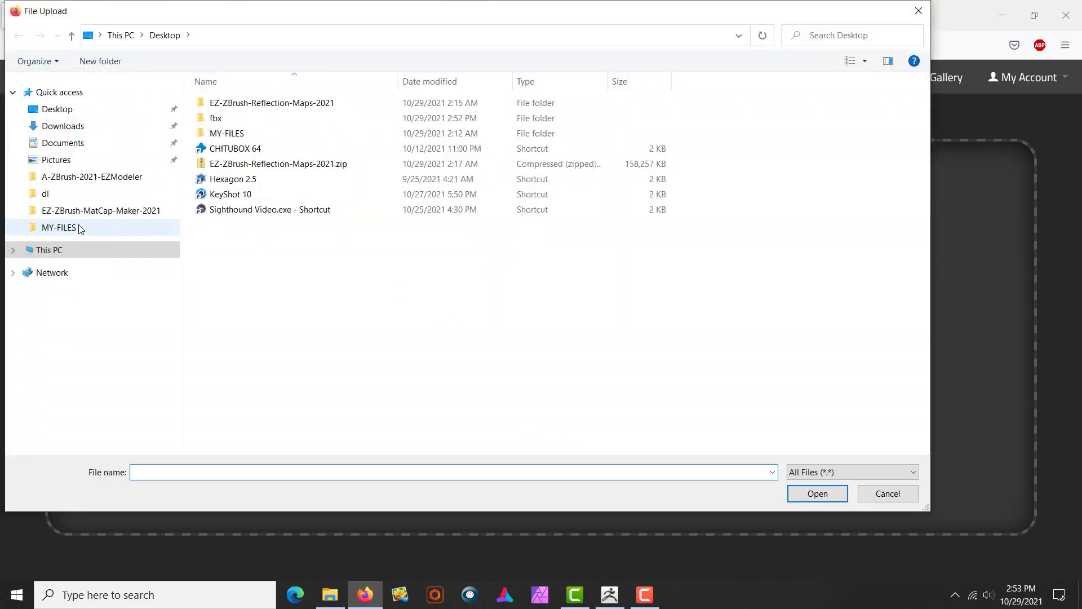
double_click(217, 118)
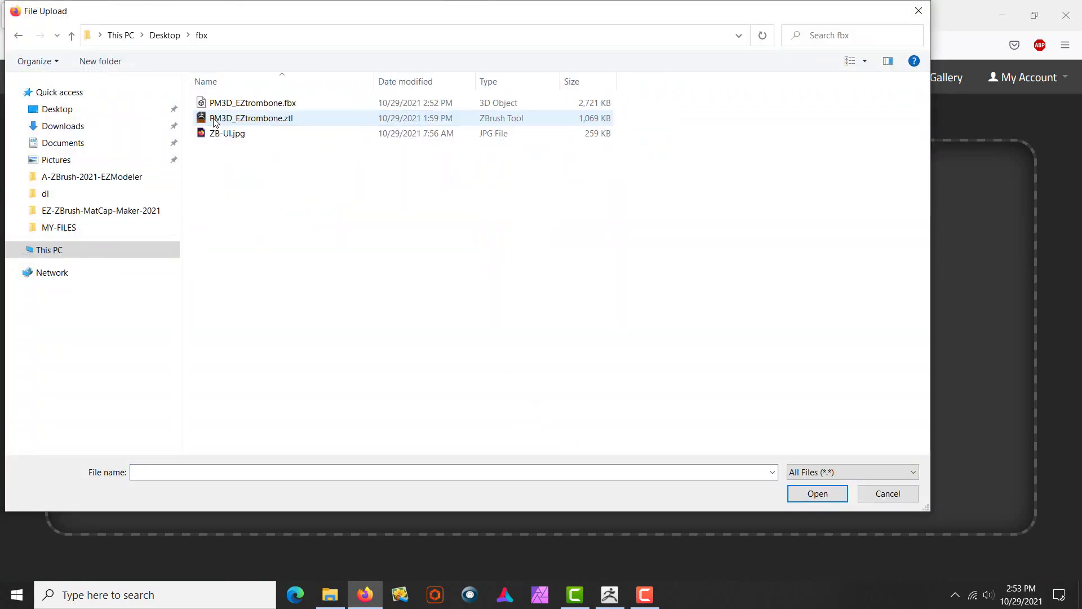
click(235, 106)
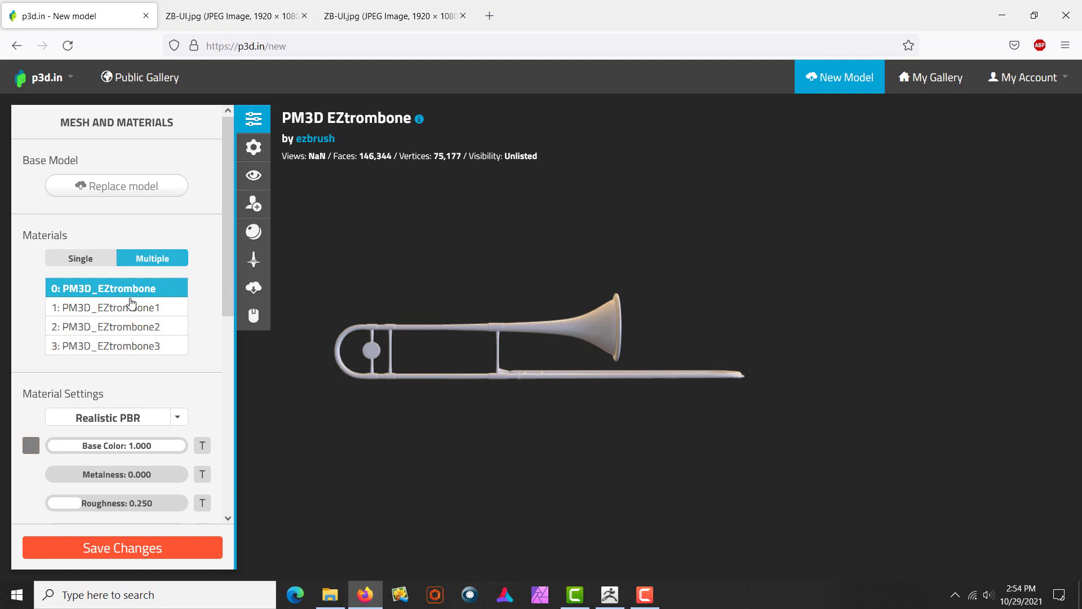
scroll(421, 330, up, 1)
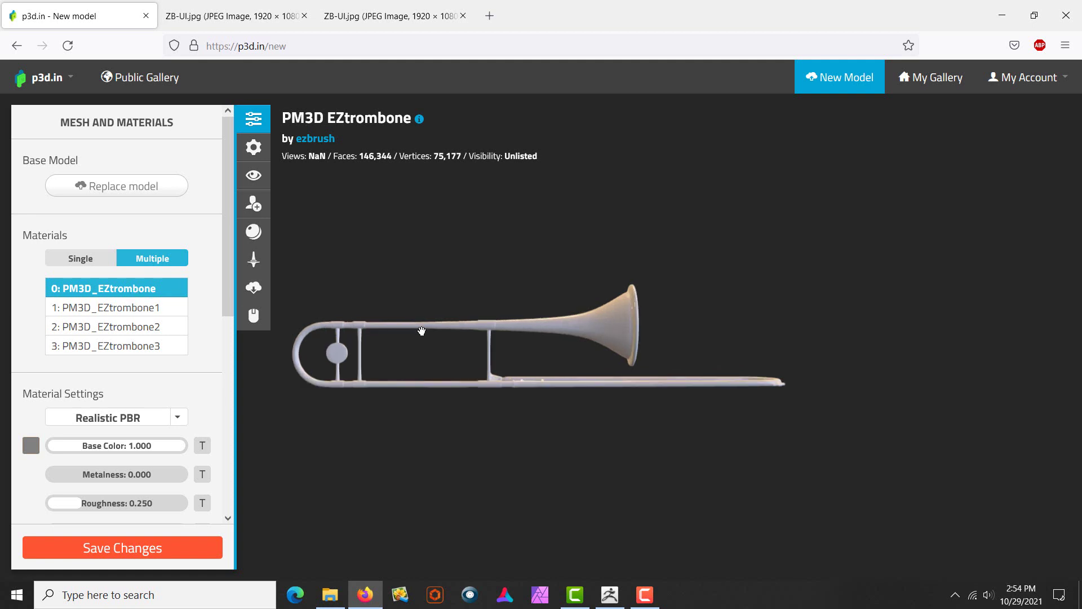
scroll(436, 332, up, 1)
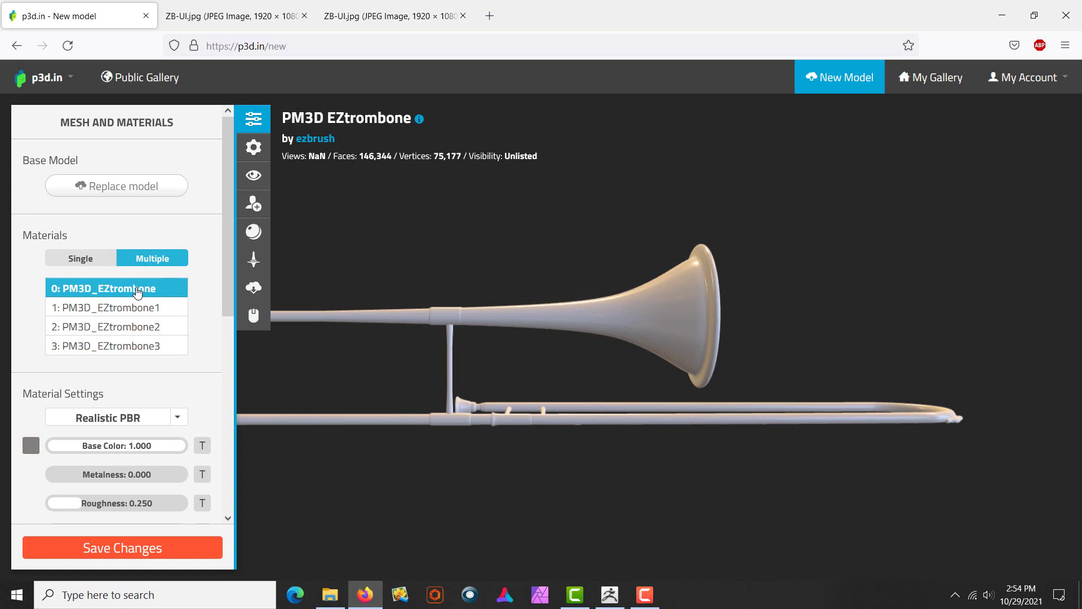
drag(447, 388, 658, 390)
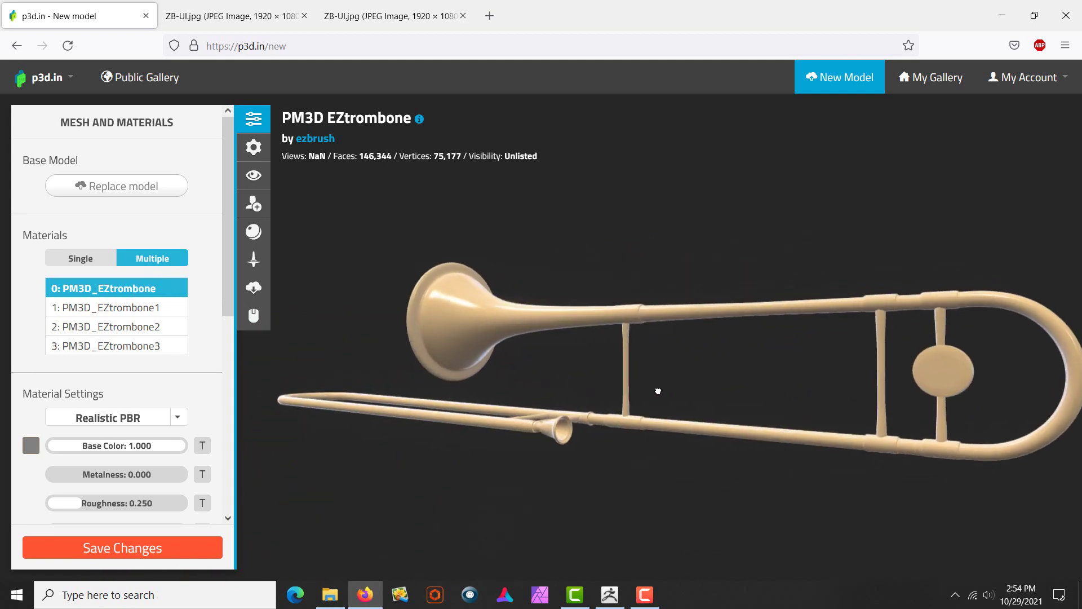
click(145, 291)
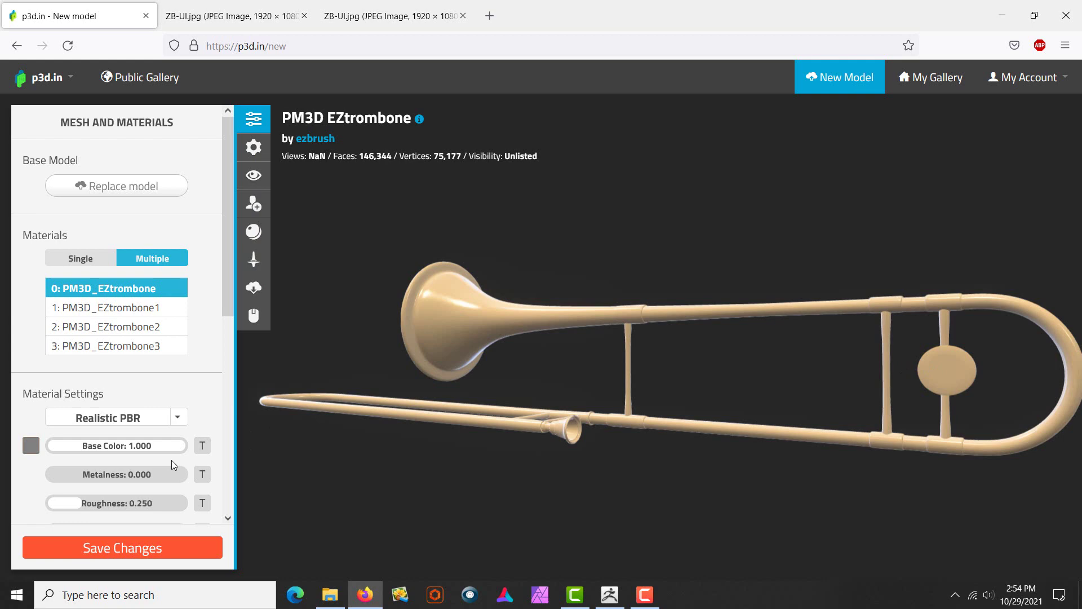
Give material 0, the disc, a glossy cream ShadeSphere and darken it slightly.
click(132, 420)
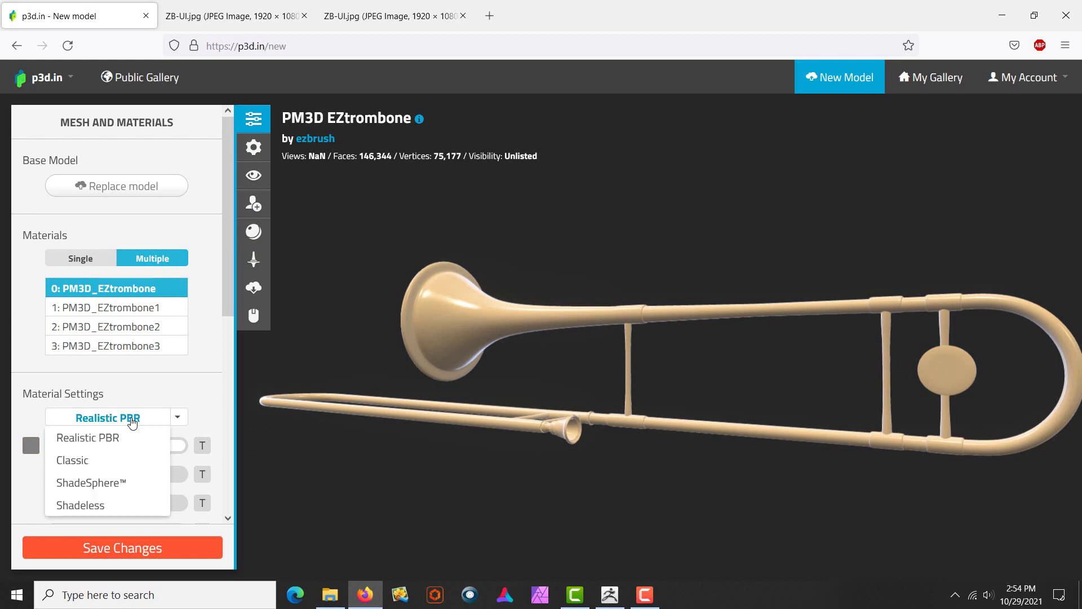
click(106, 486)
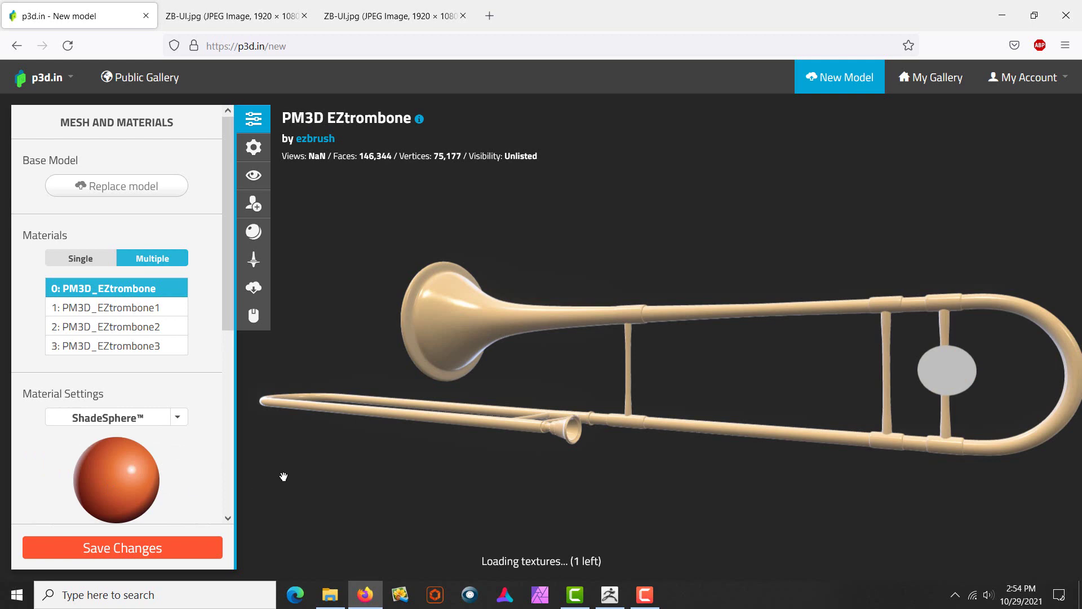
mouse_move(657, 482)
mouse_down()
mouse_move(688, 497)
mouse_move(672, 510)
mouse_move(640, 485)
mouse_up()
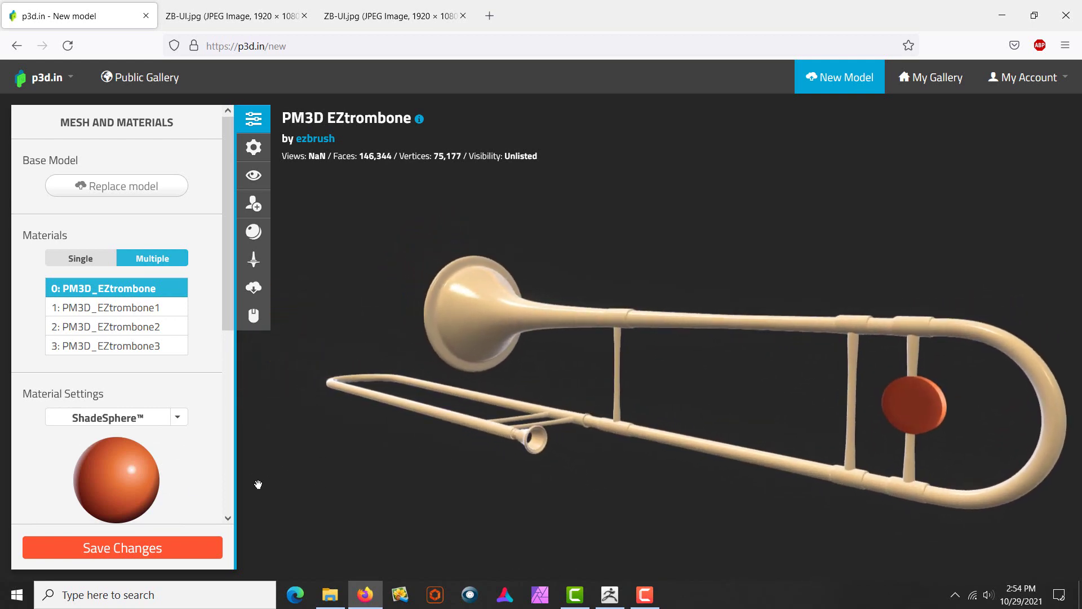
click(125, 469)
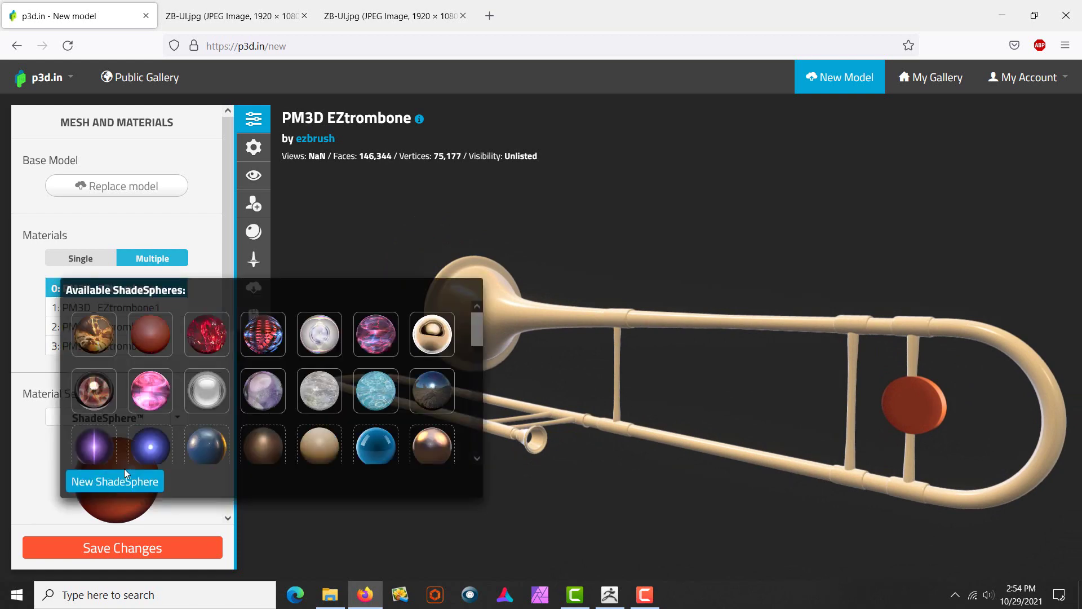
click(445, 335)
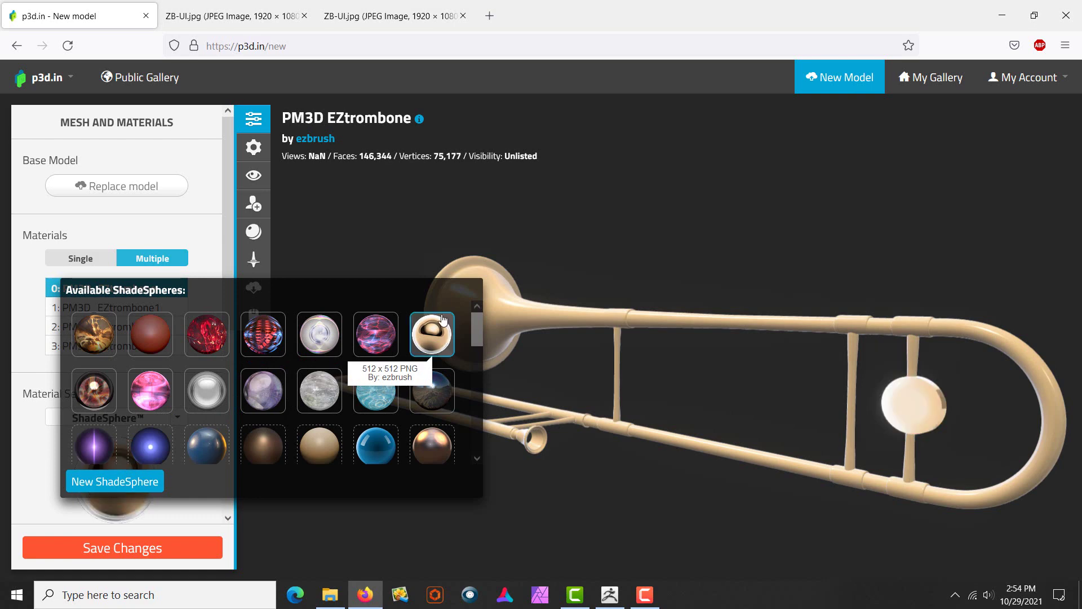
click(405, 216)
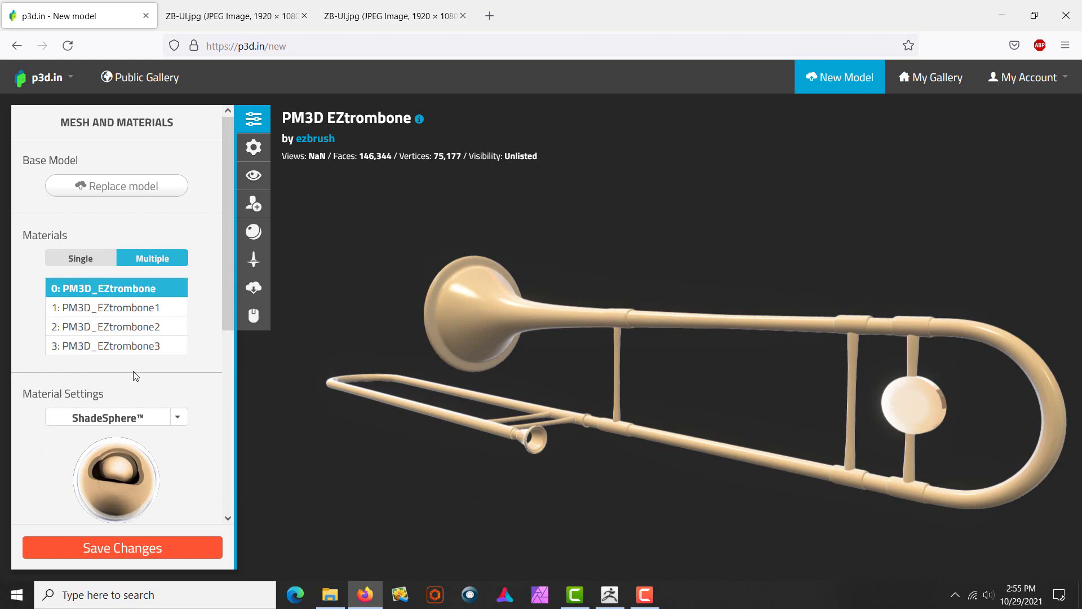
scroll(100, 426, down, 3)
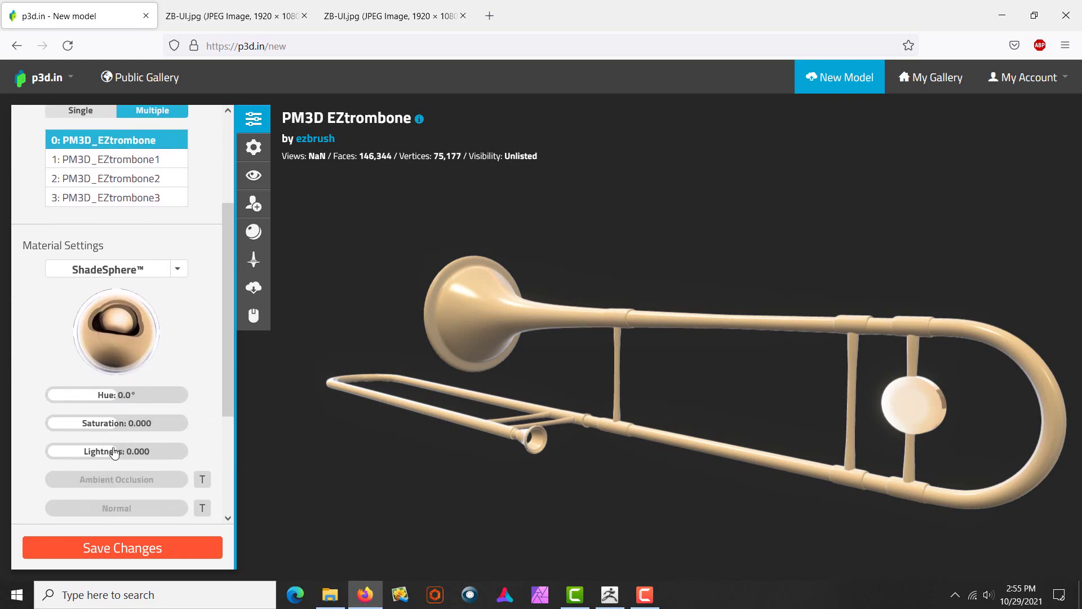
mouse_move(115, 453)
mouse_down()
mouse_move(127, 453)
mouse_move(102, 454)
mouse_up()
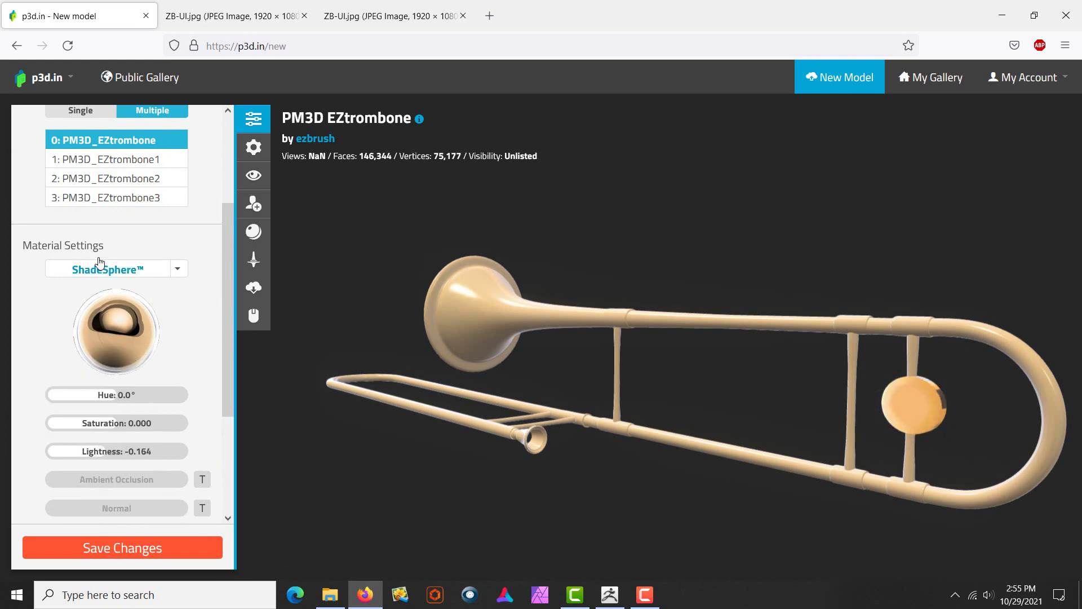
Give material 1, the bands, the dark environment ShadeSphere lightened to 0.154.
click(118, 160)
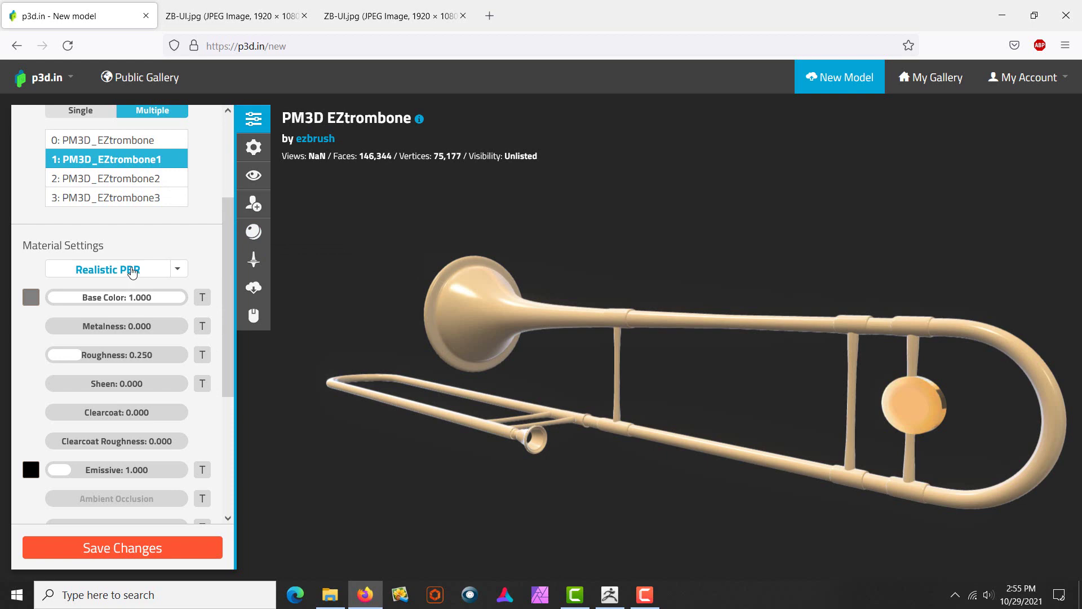
click(132, 271)
click(96, 330)
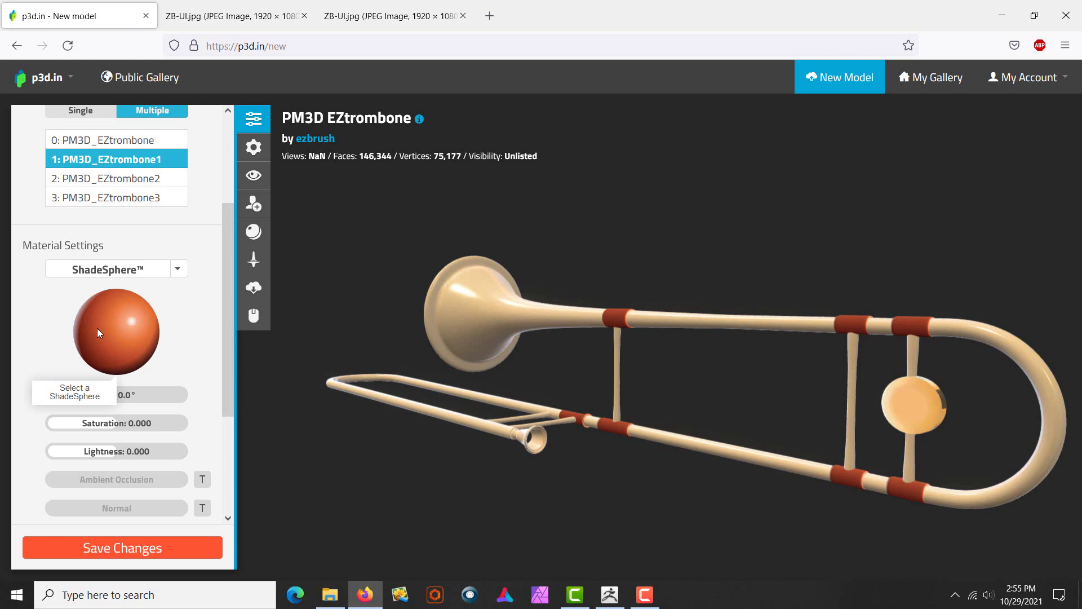
click(97, 328)
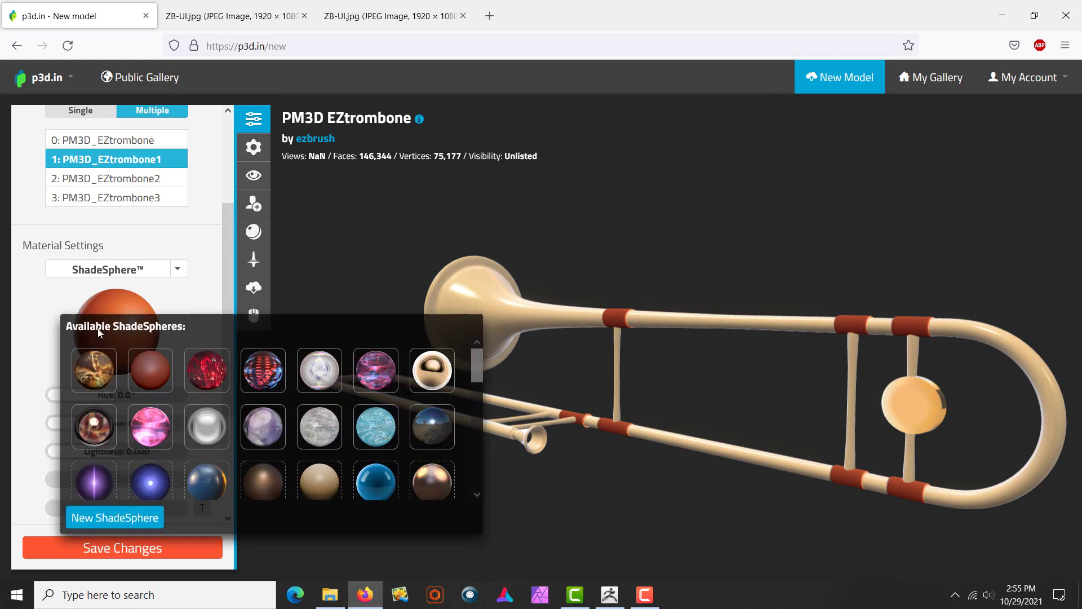
click(441, 430)
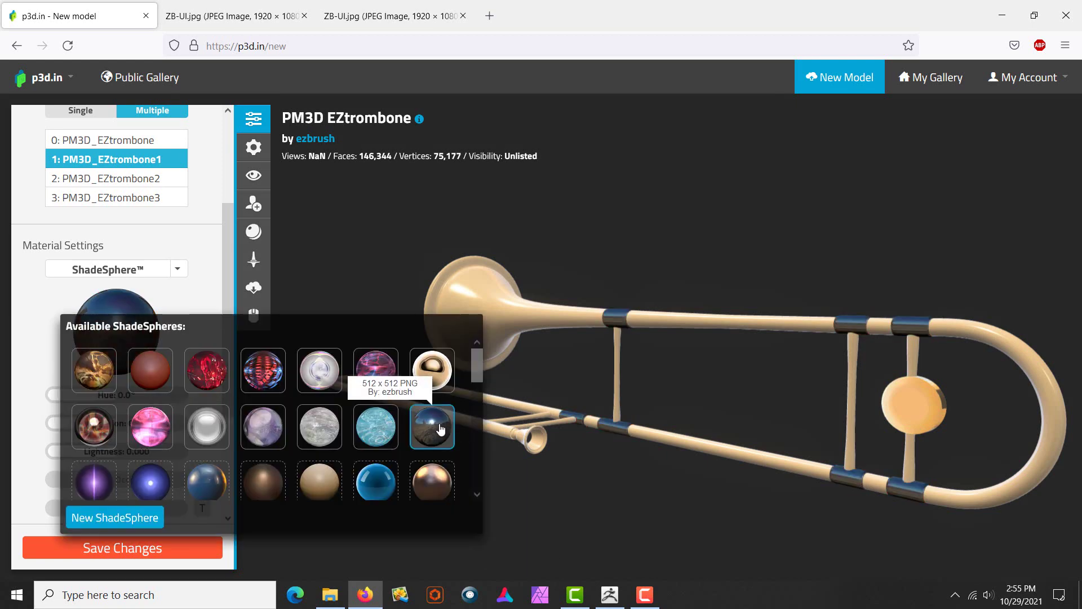
click(362, 279)
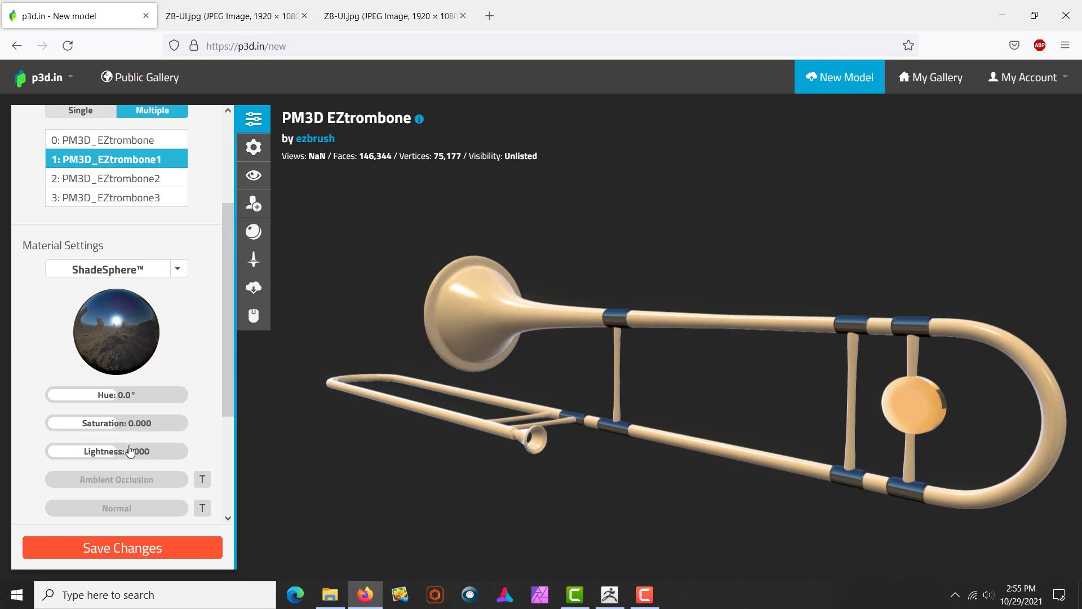
drag(115, 452, 127, 452)
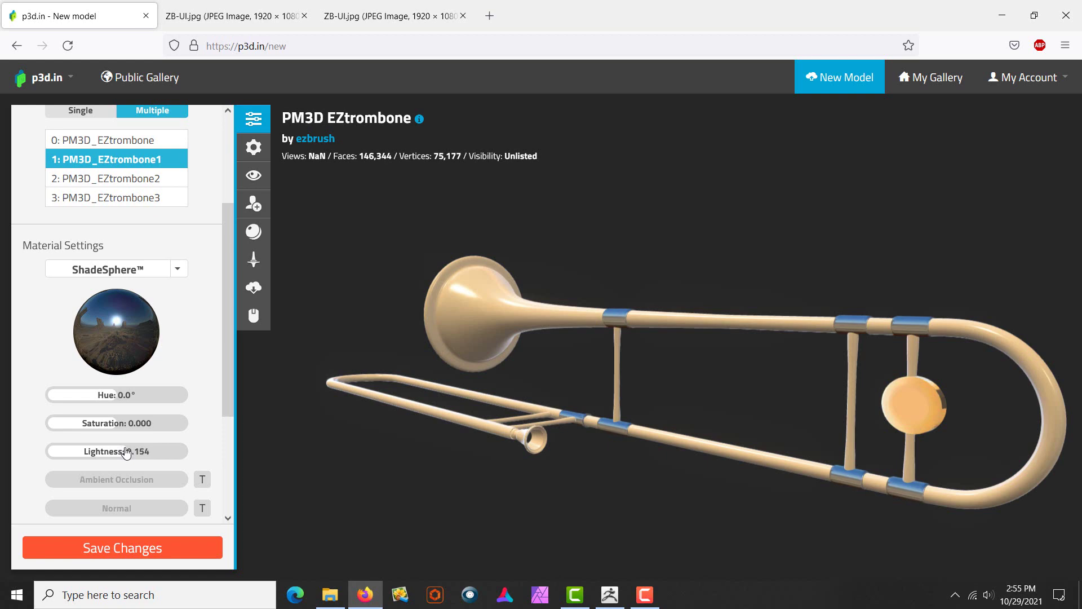
click(119, 180)
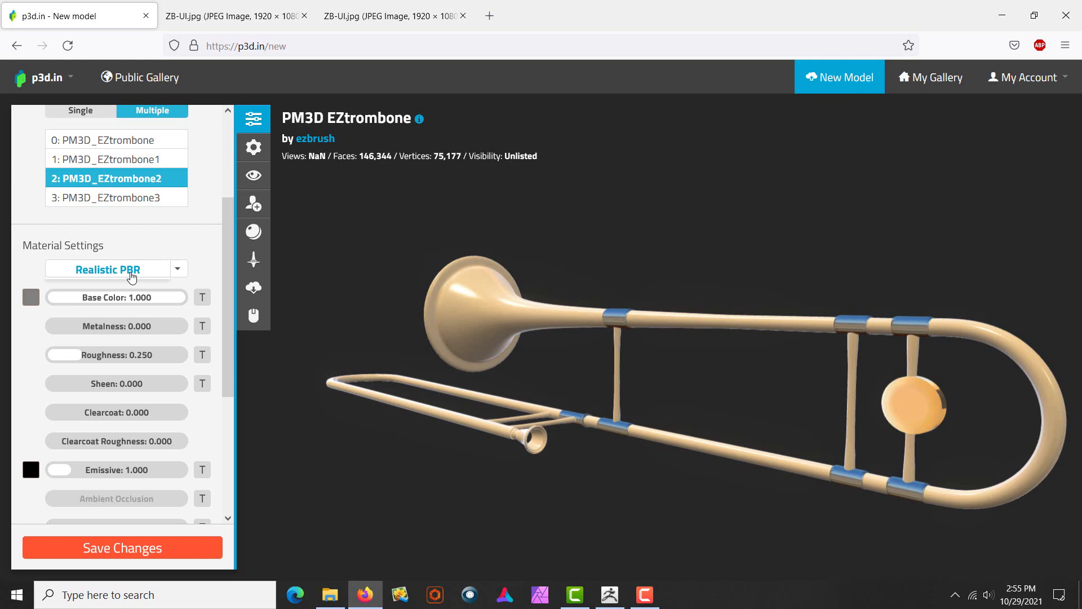
Set PM3D_EZtrombone2 to ShadeSphere with the dark environment sphere at lightness 0.318.
click(132, 274)
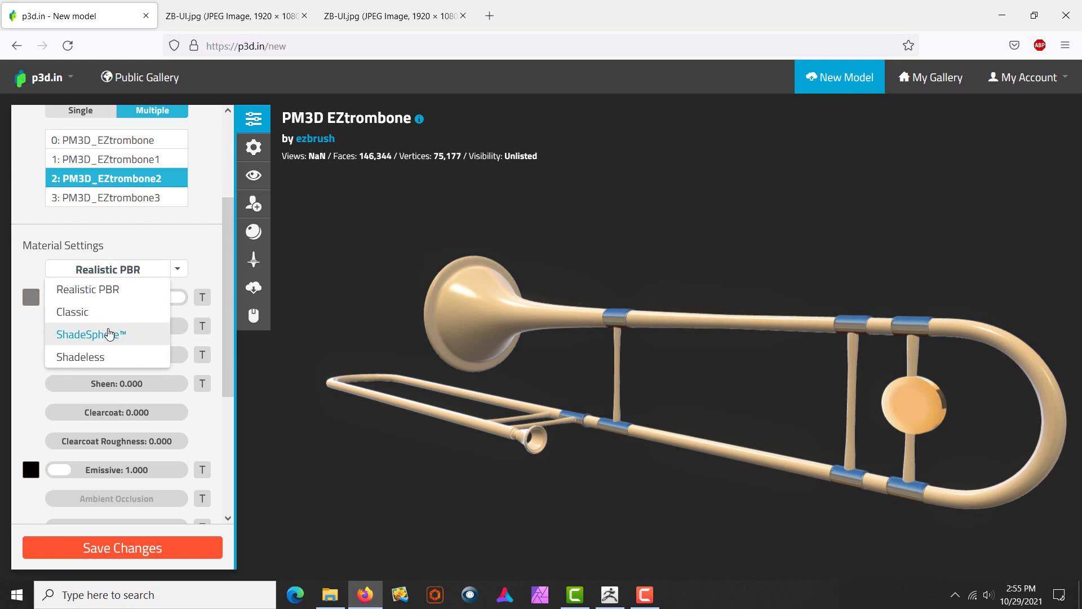
click(109, 334)
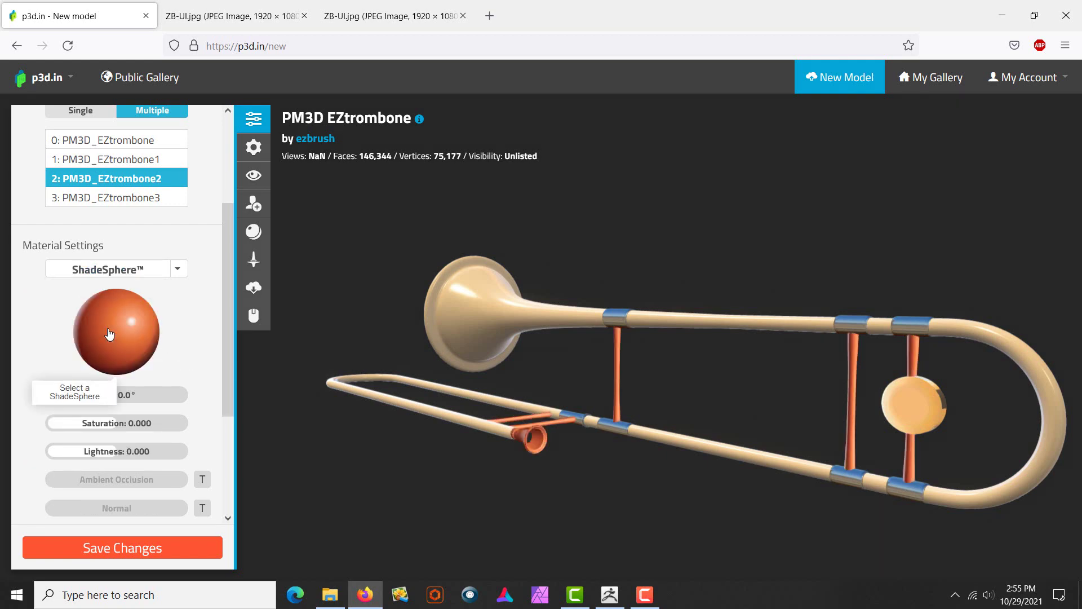
click(109, 332)
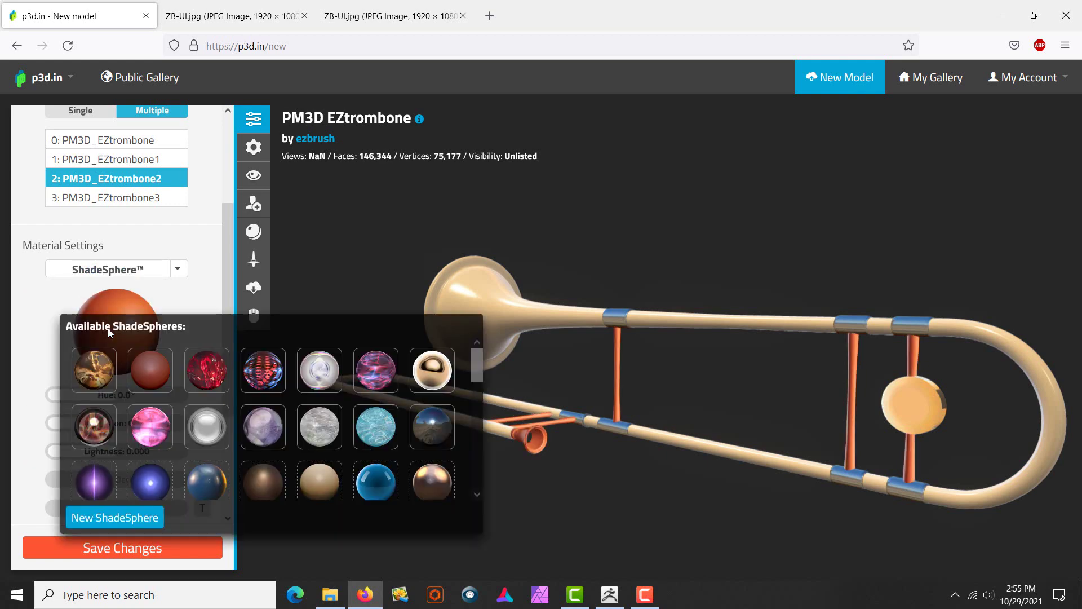
click(440, 424)
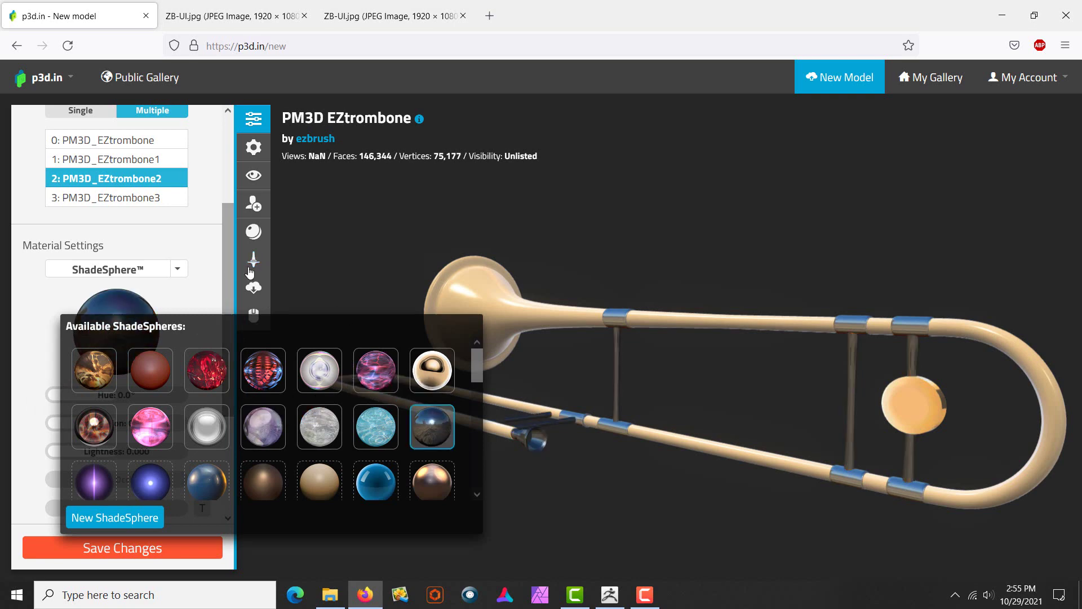
click(290, 273)
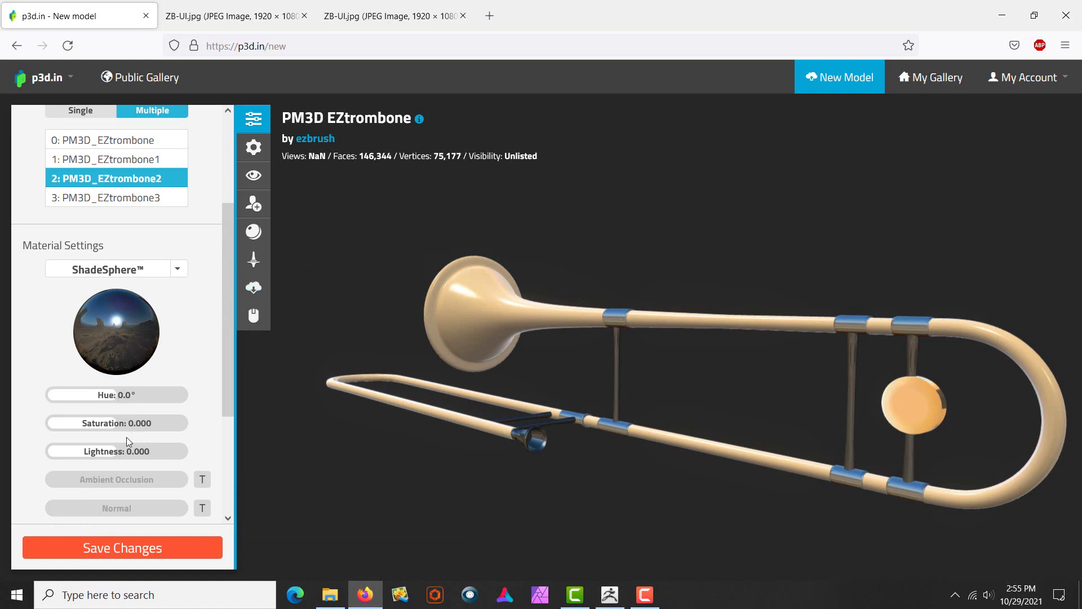
drag(118, 452, 142, 454)
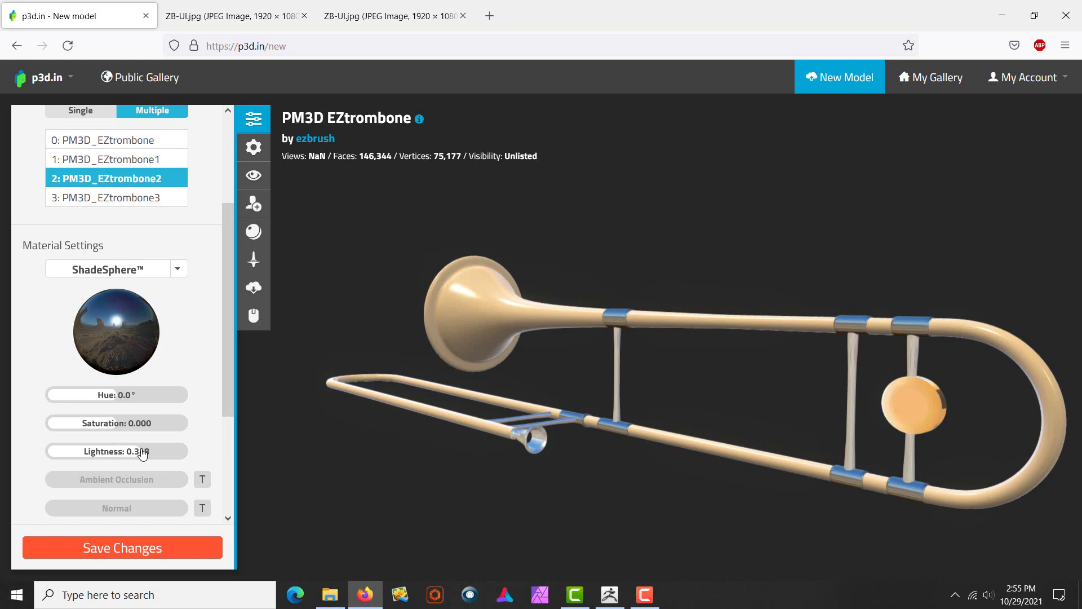
drag(350, 456, 376, 465)
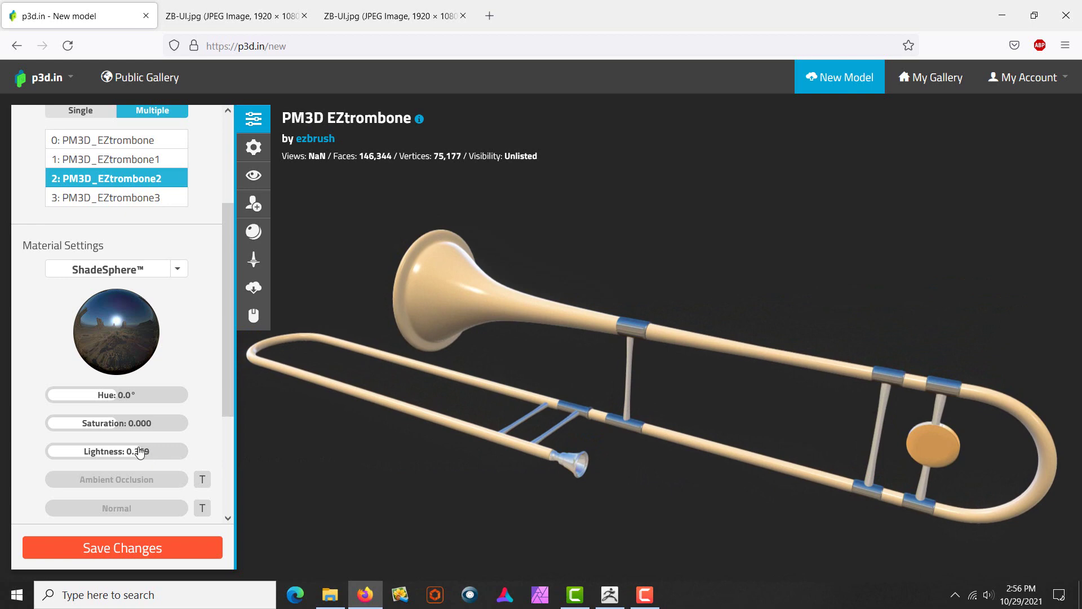
drag(141, 455, 137, 454)
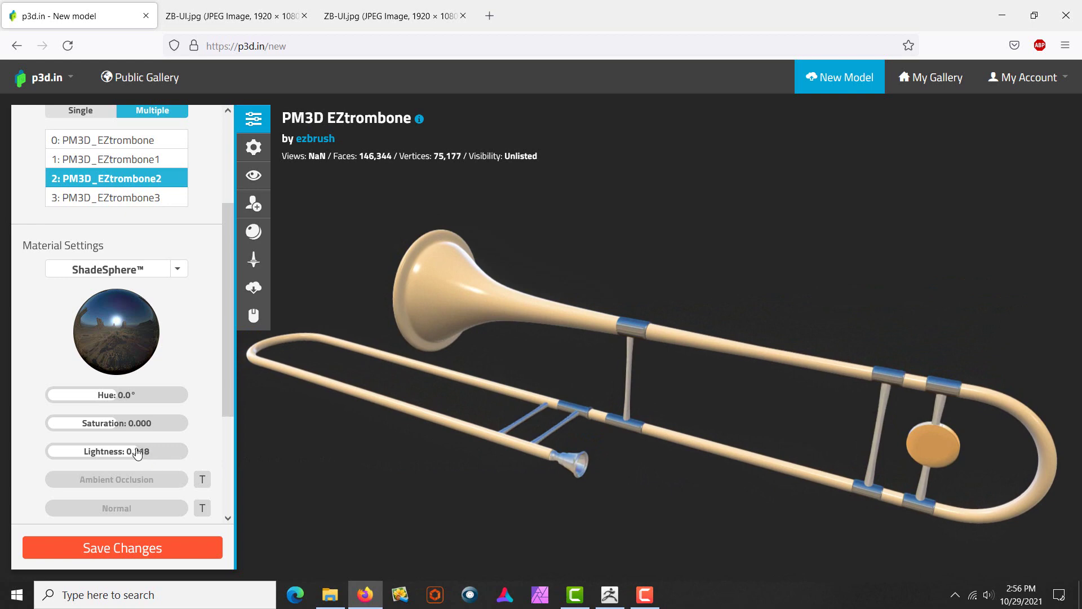
Switch PM3D_EZtrombone3 to the ZBrush Document ShadeSphere with lightness 0.082.
click(109, 198)
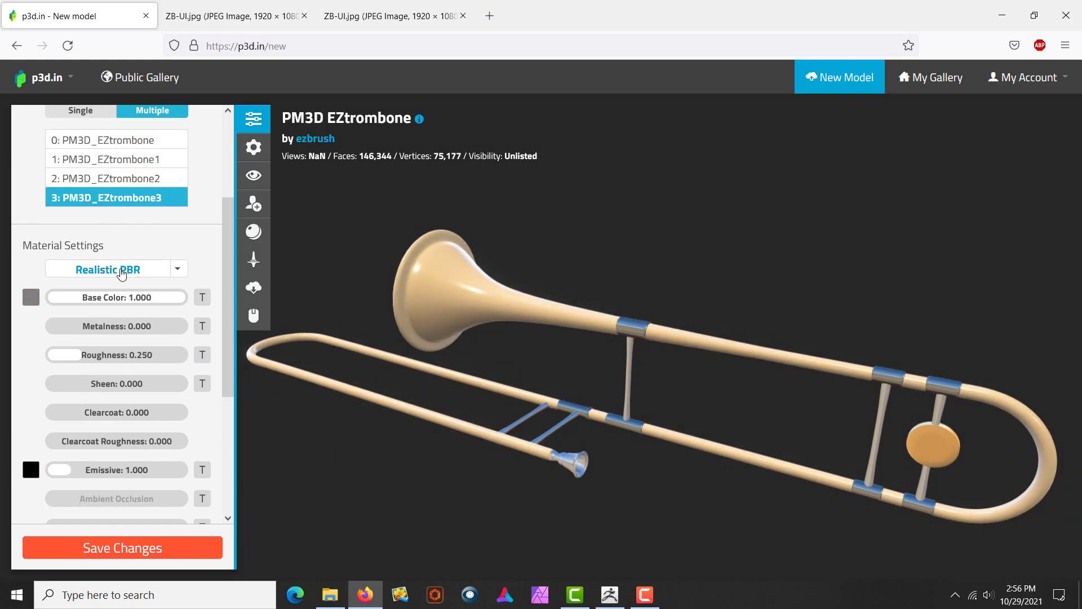
click(121, 270)
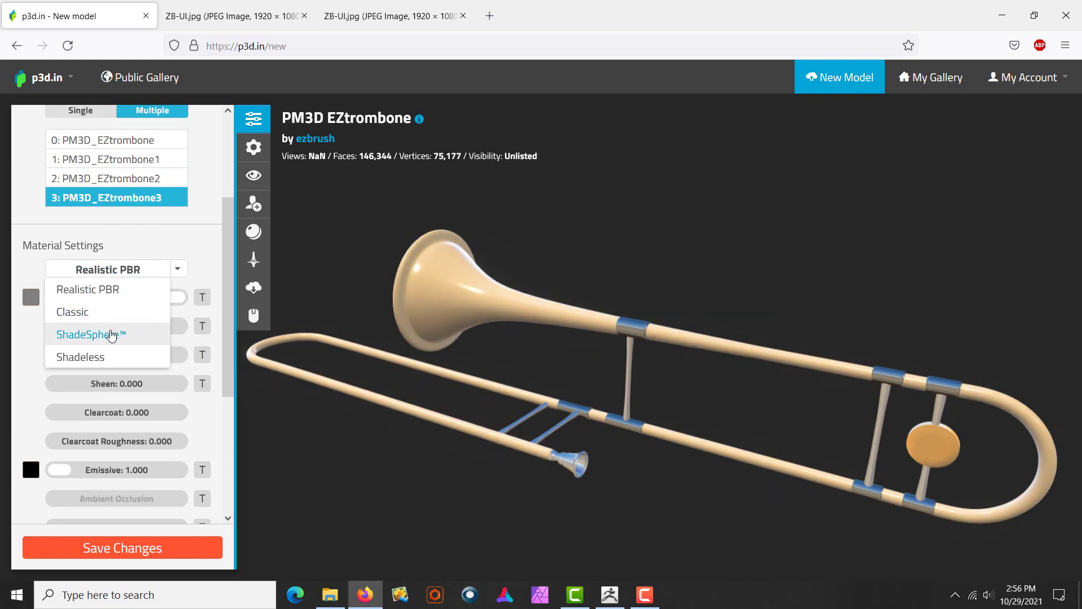
click(111, 336)
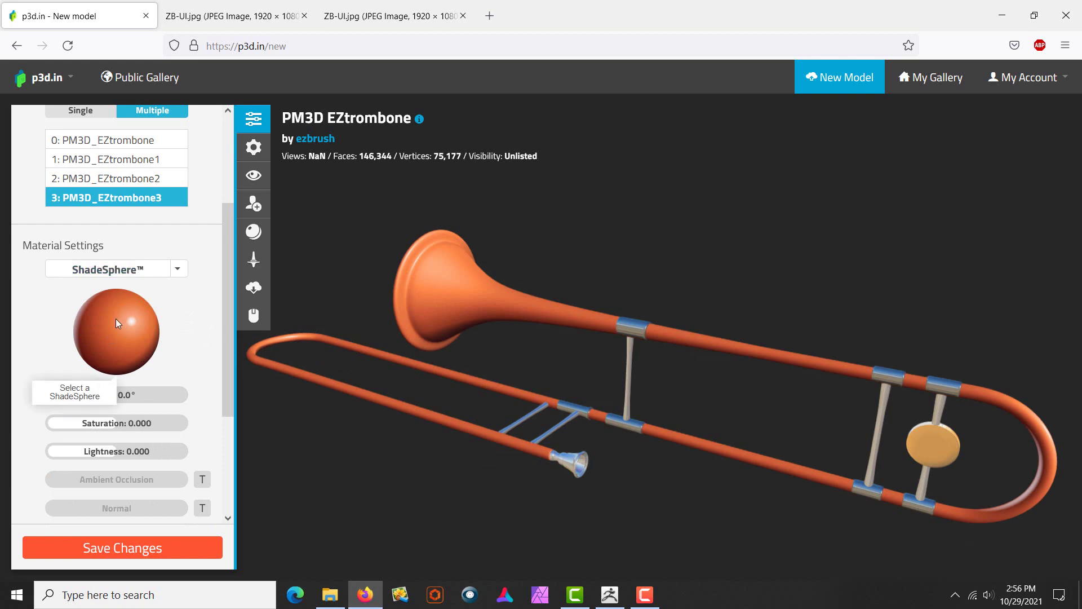
click(116, 319)
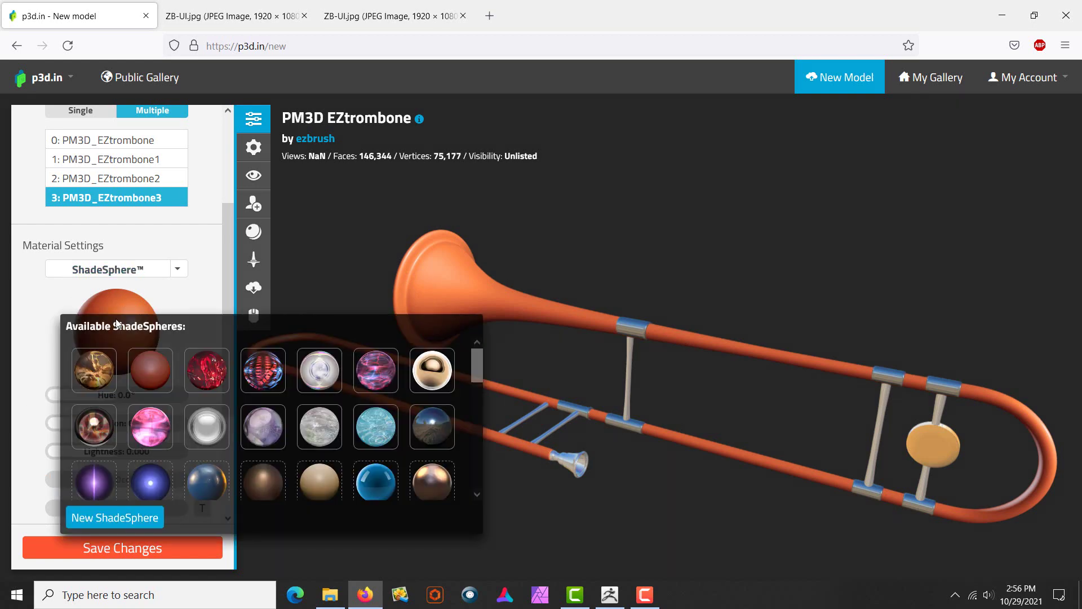
click(102, 363)
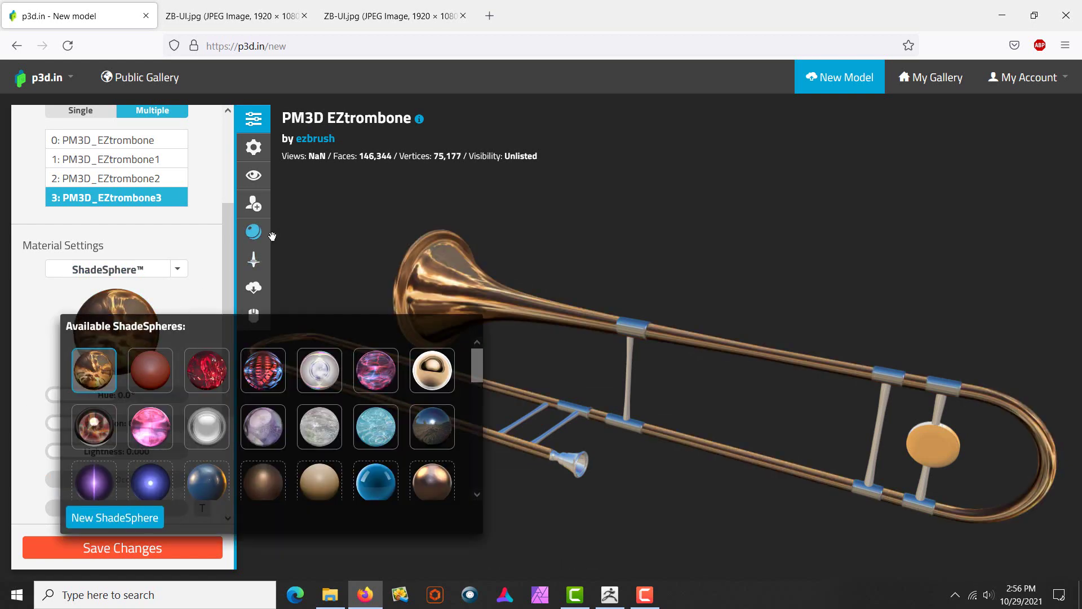
drag(339, 213, 270, 294)
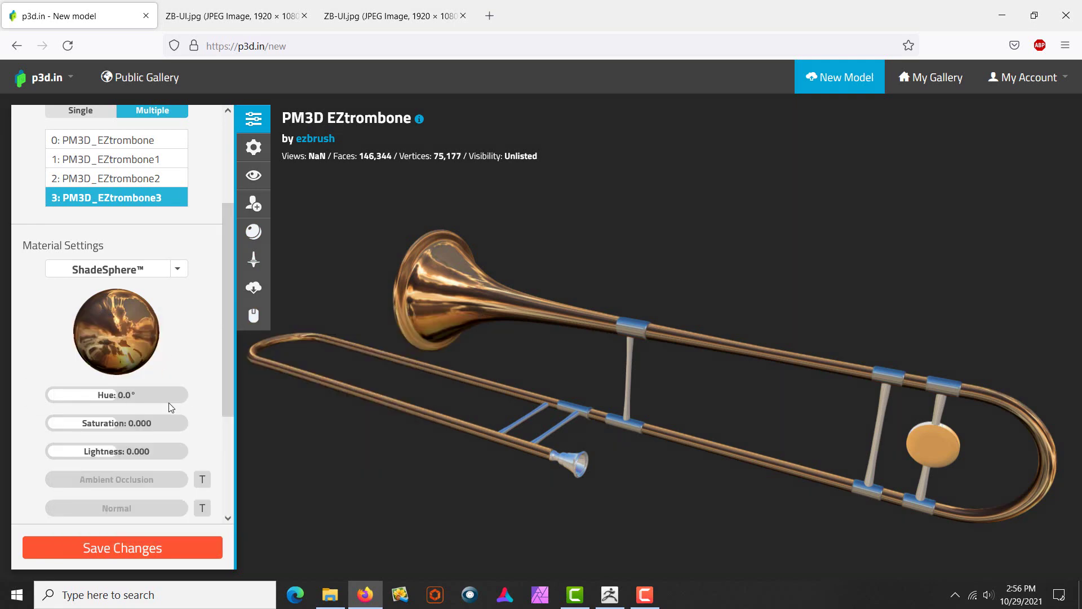
drag(139, 457, 124, 455)
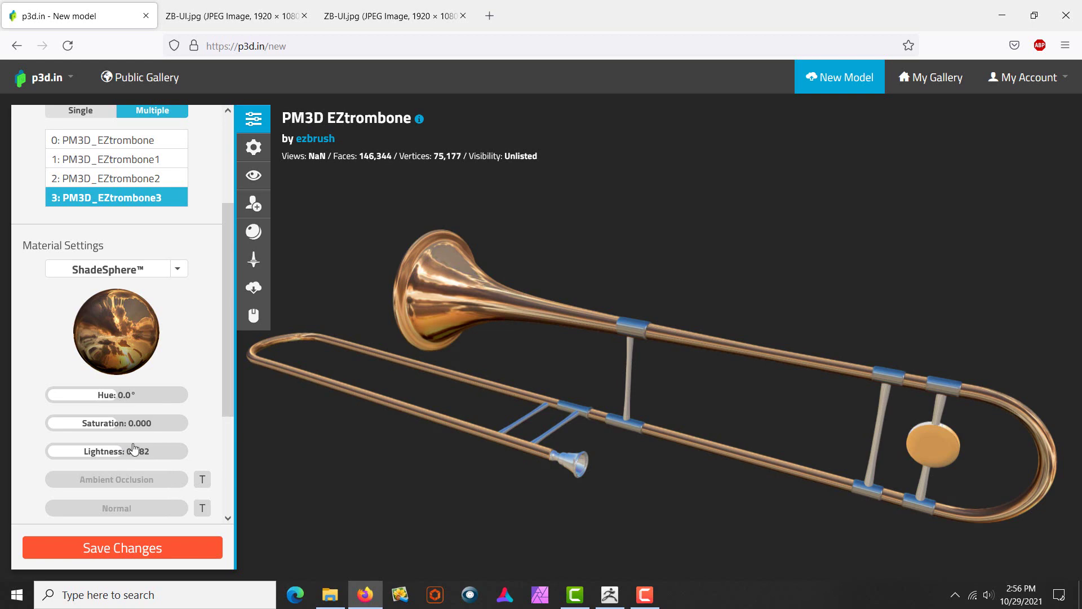
Orbit around the mouthpiece and inspect the PM3D_EZtrombone and PM3D_EZtrombone1 material settings.
scroll(221, 363, down, 3)
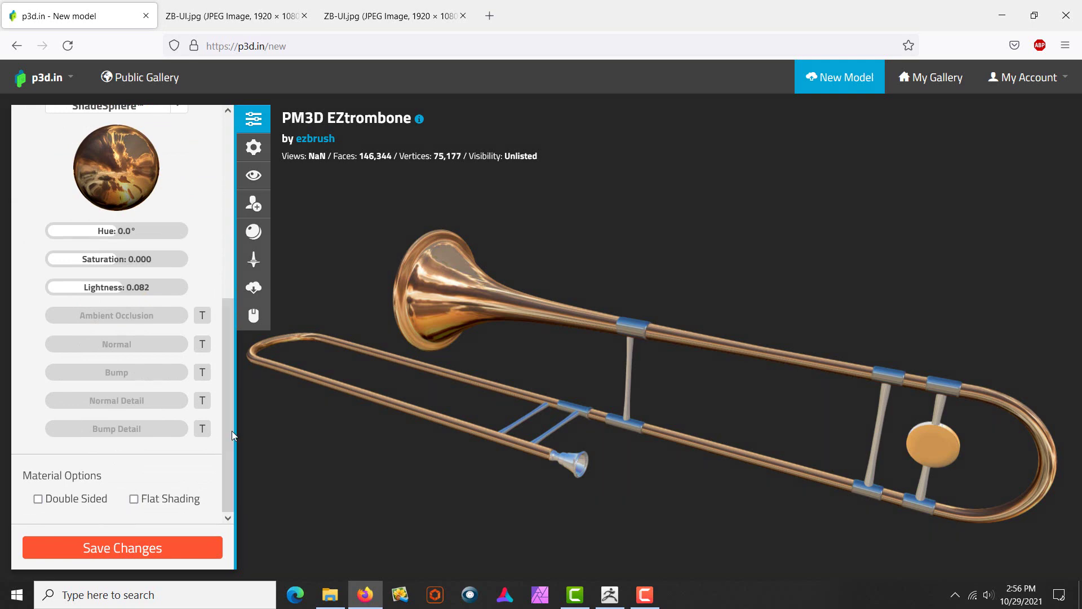
drag(510, 438, 455, 420)
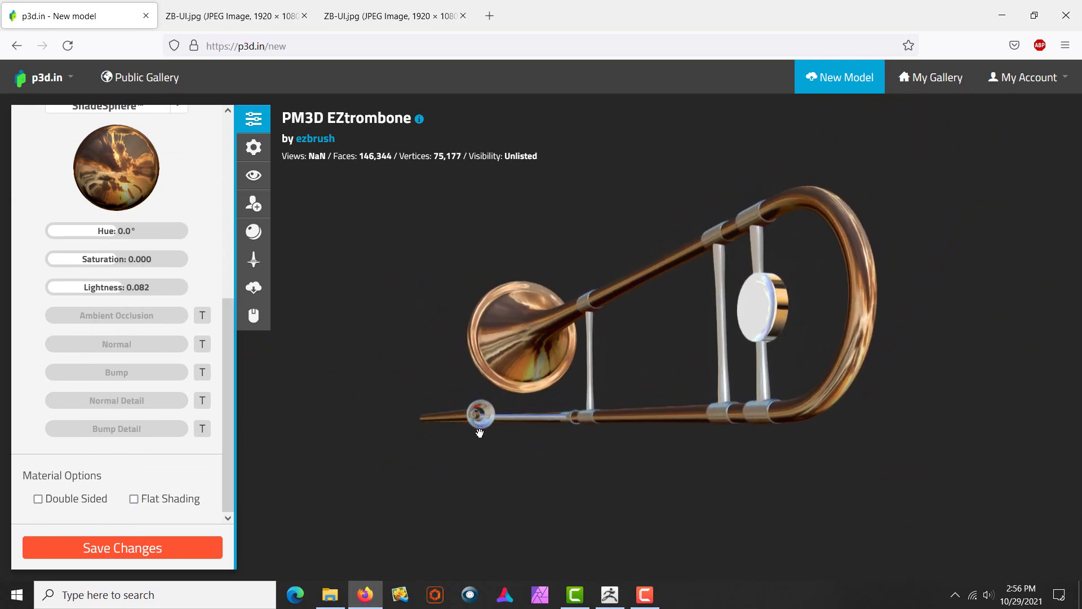
scroll(480, 433, up, 5)
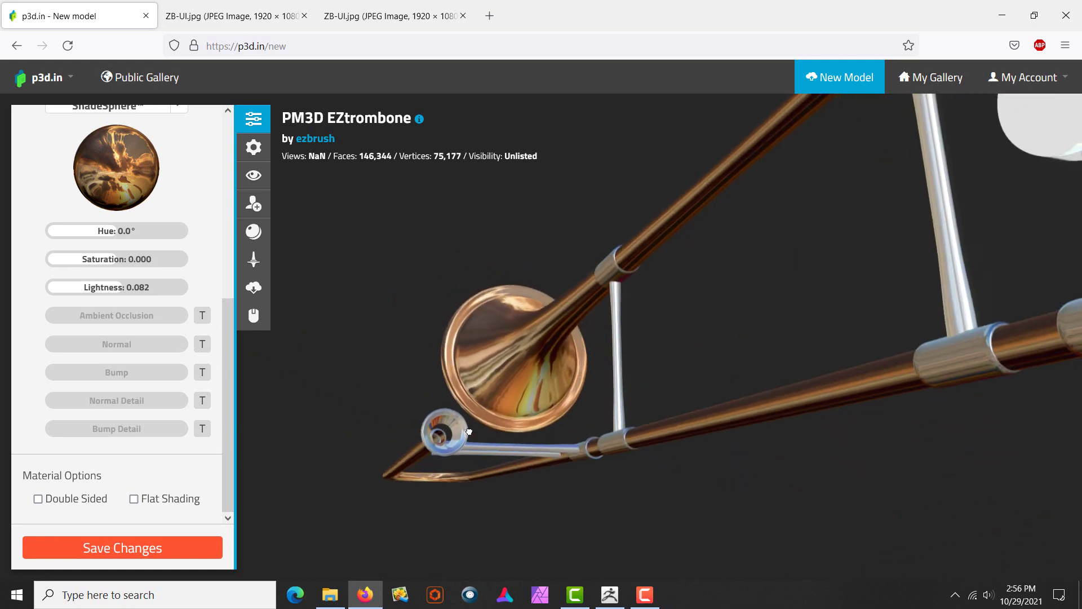
drag(469, 432, 460, 391)
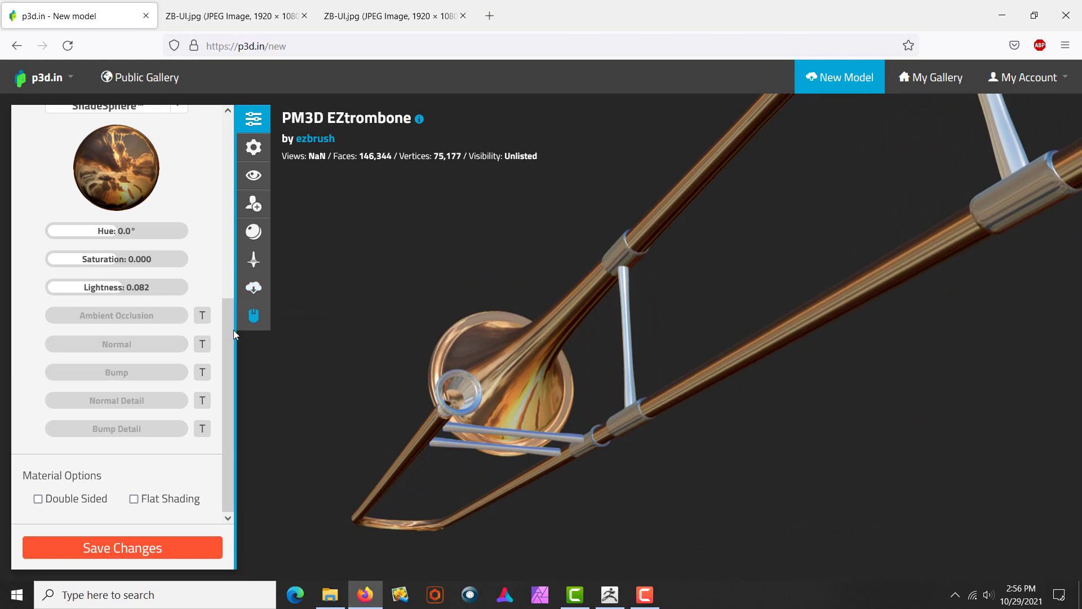
drag(230, 326, 249, 201)
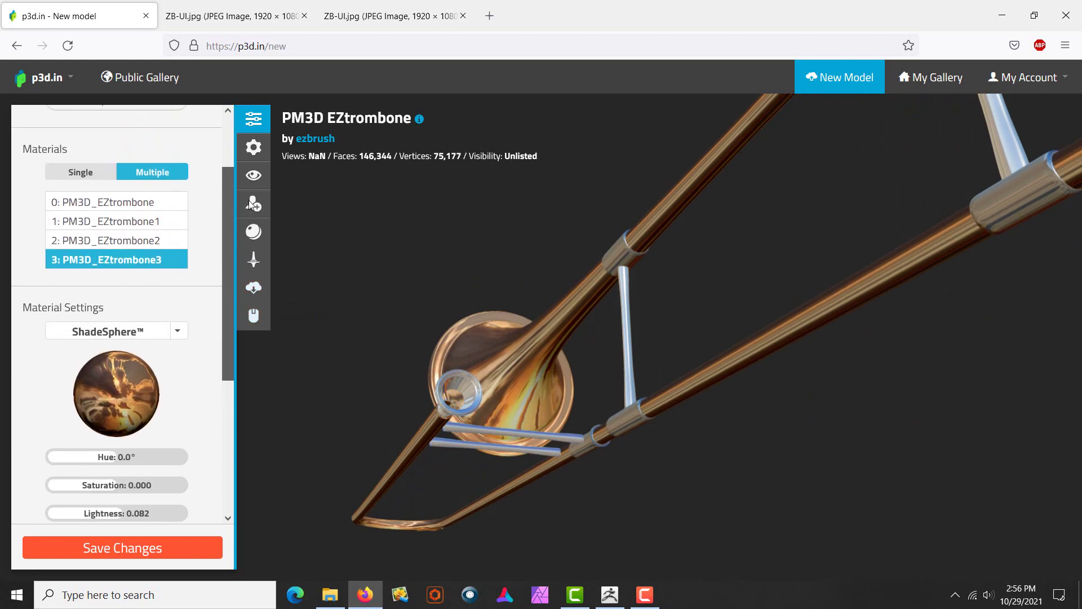
click(157, 204)
click(145, 220)
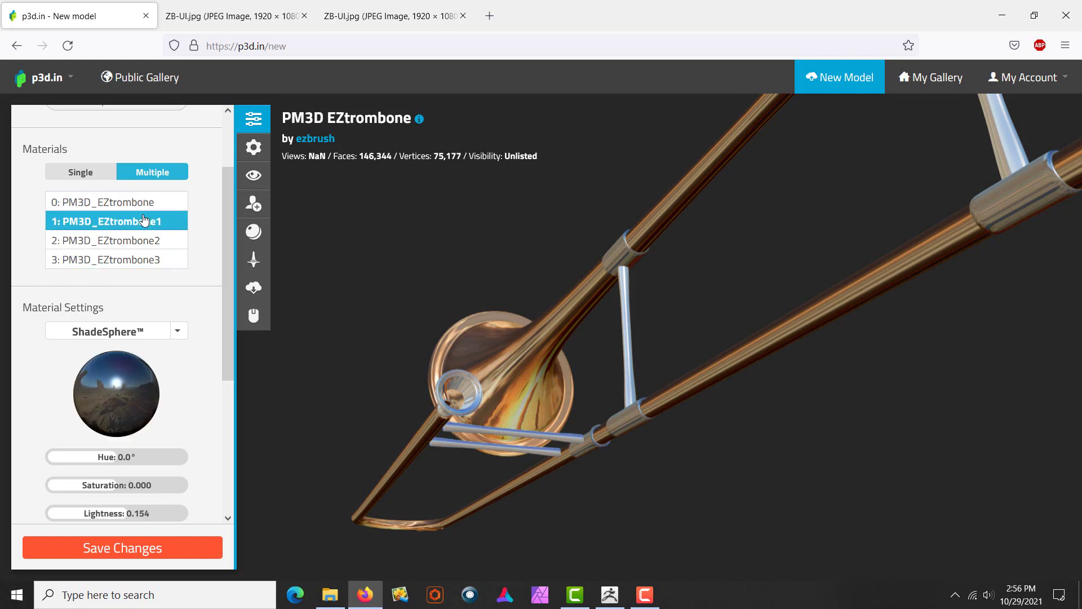
Select the PM3D_EZtrombone2 material and enable Double Sided in its Material Options.
click(145, 240)
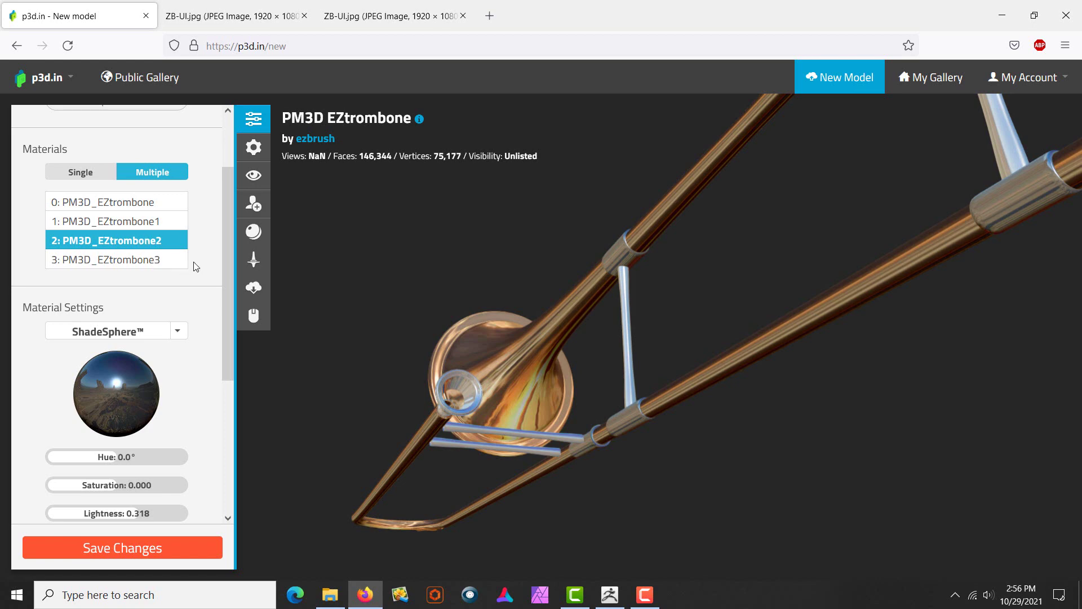
scroll(225, 265, down, 2)
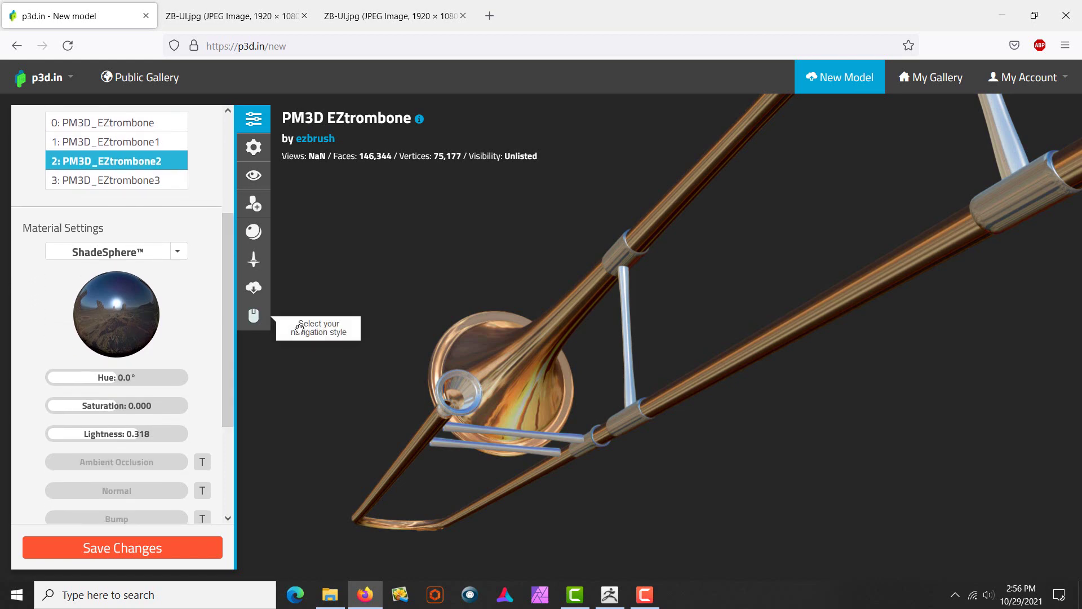
drag(316, 344, 409, 434)
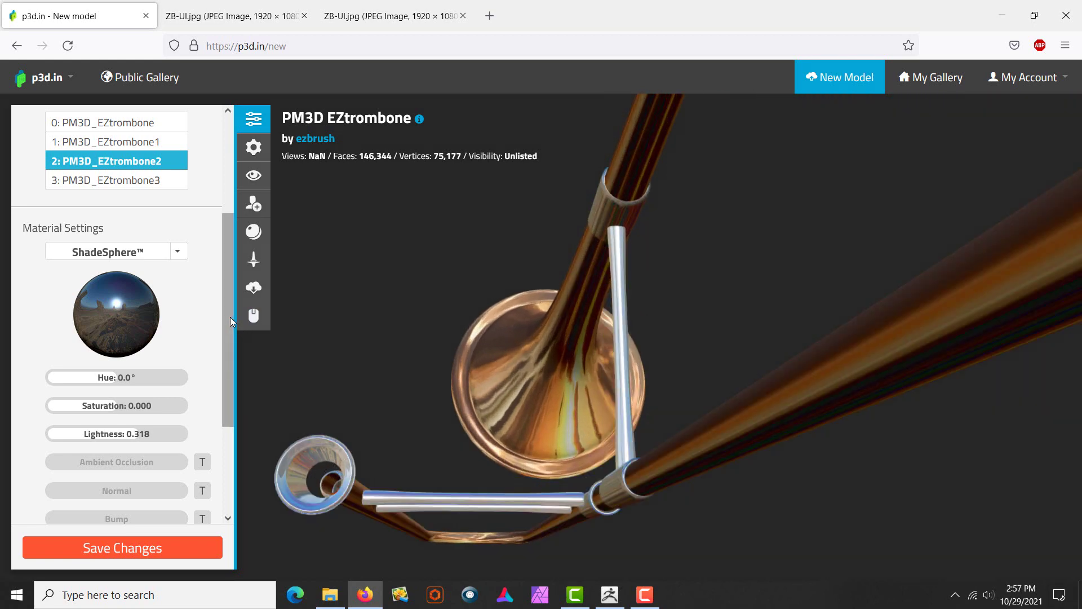
scroll(224, 359, down, 1)
scroll(224, 363, down, 3)
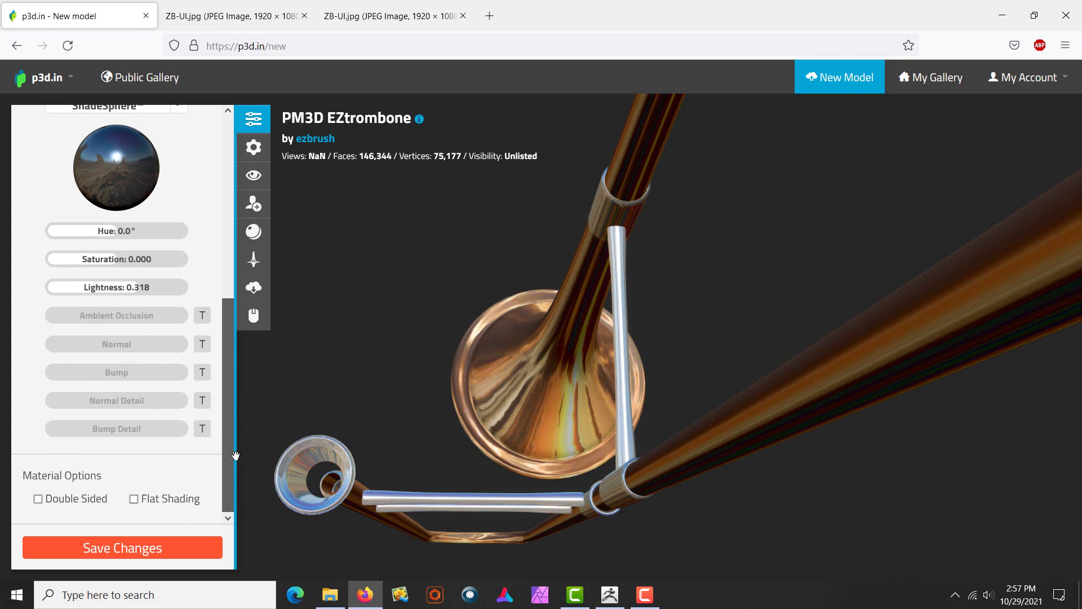
click(38, 499)
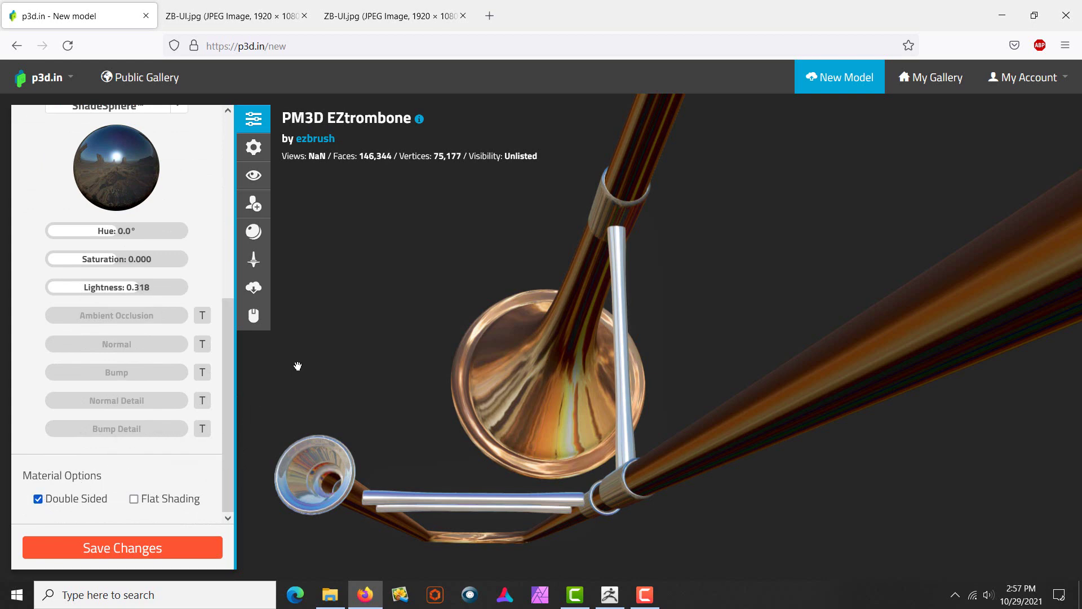
Orbit back to a full side view and zoom out to check the mouthpiece interior.
drag(329, 369, 413, 382)
scroll(414, 382, down, 5)
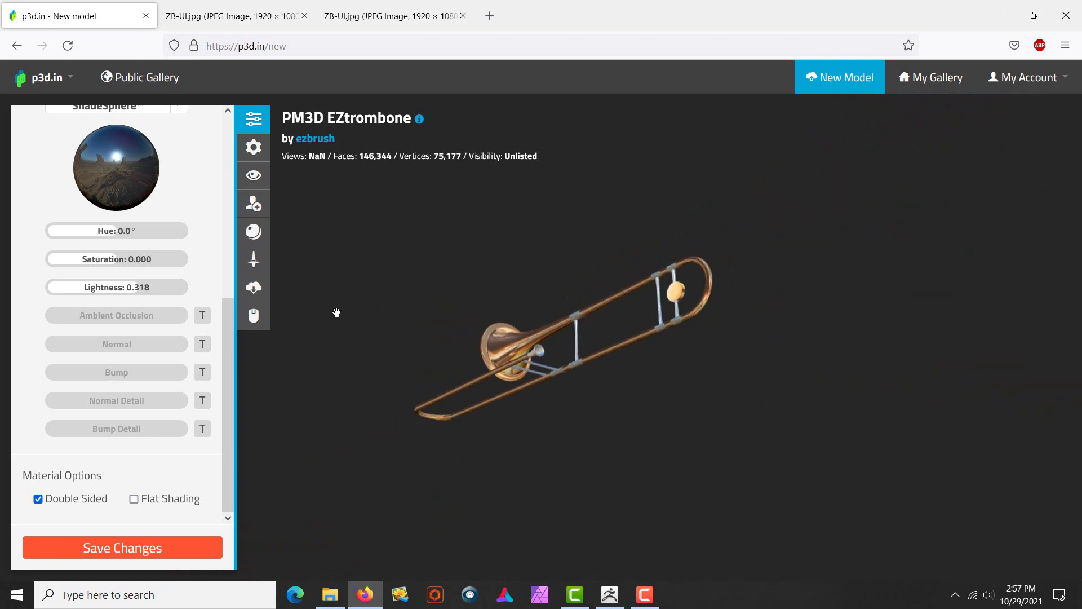
scroll(343, 320, down, 2)
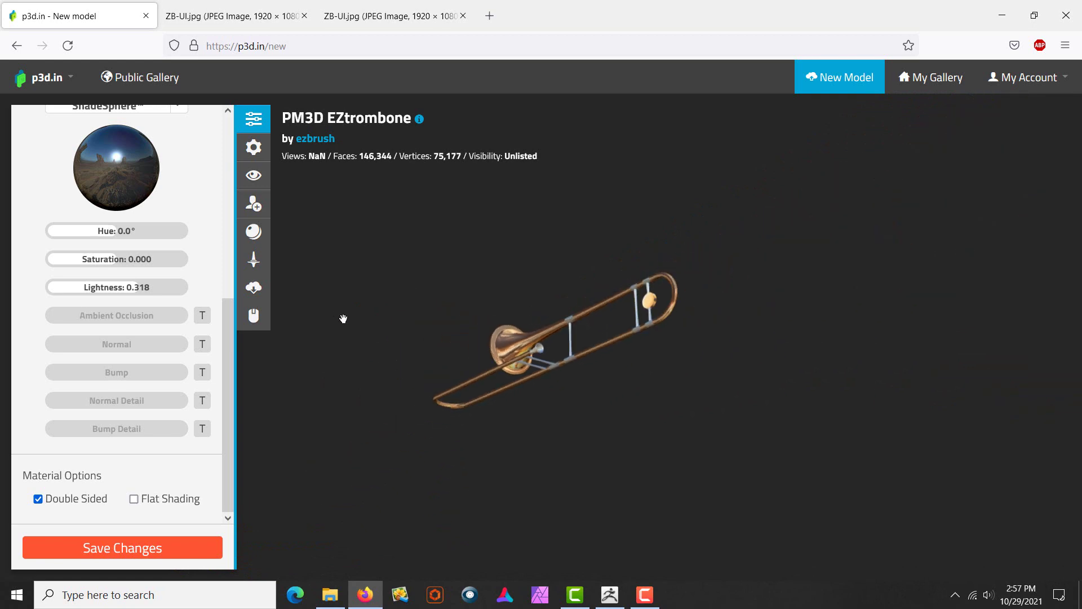
Choose the ZBrush interface image as the Viewer Background and set it to Stretch.
click(254, 176)
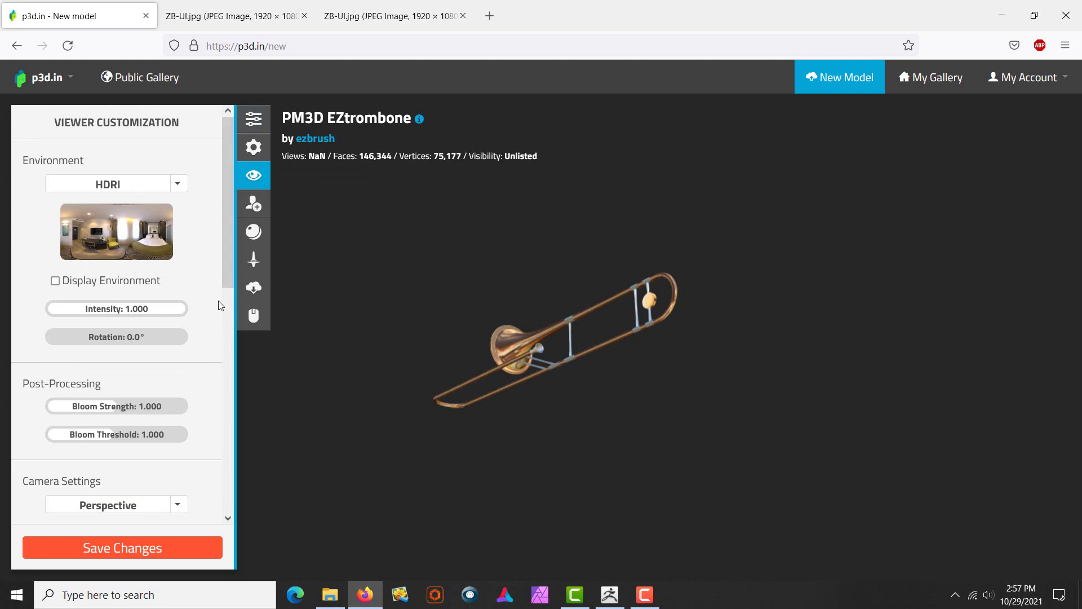
drag(227, 273, 224, 369)
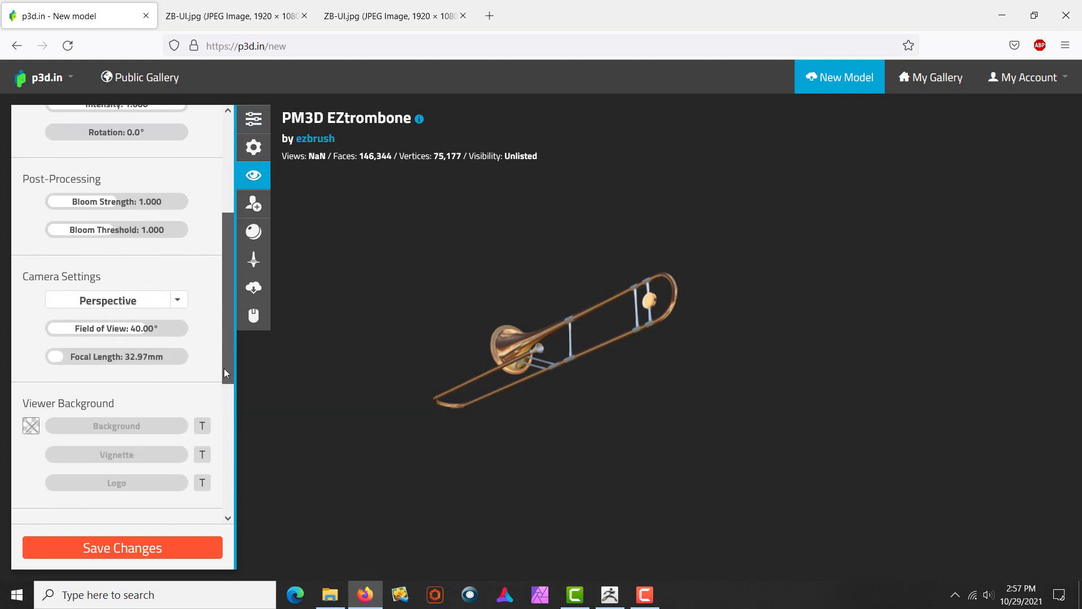
click(202, 427)
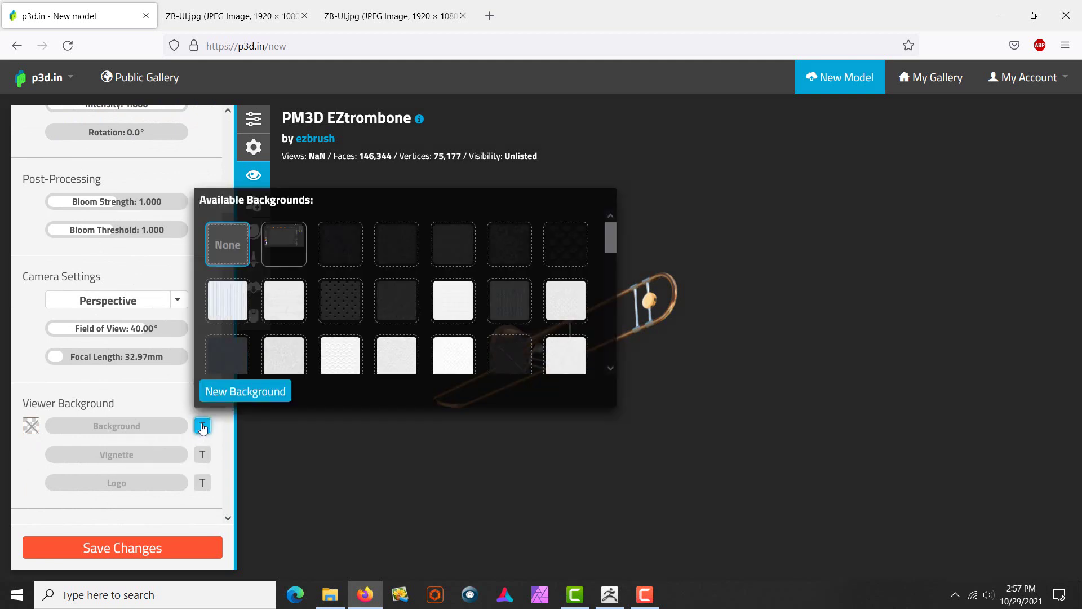
click(286, 239)
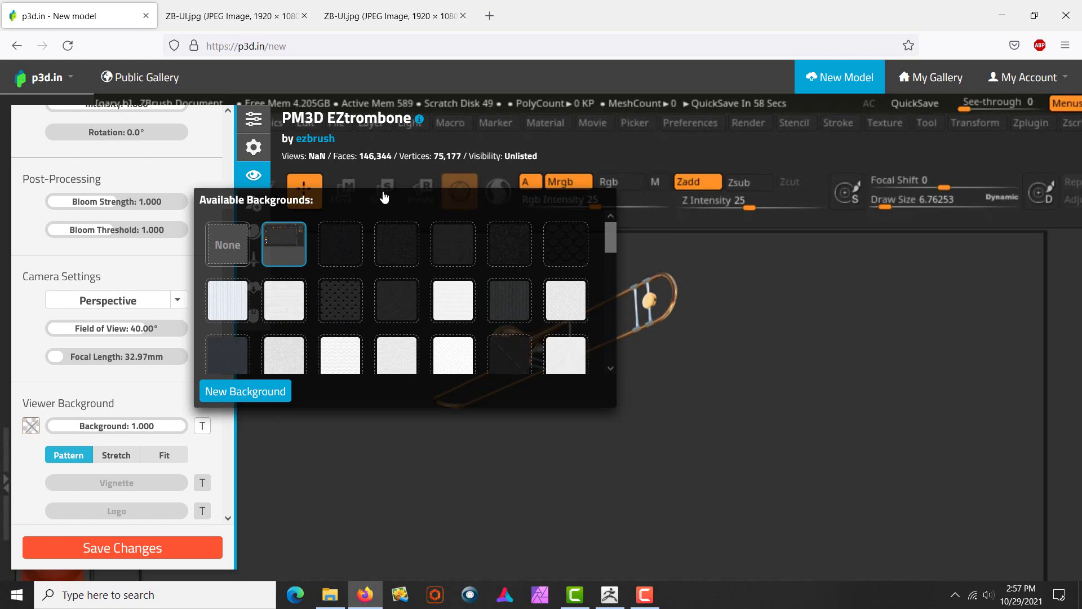
click(311, 453)
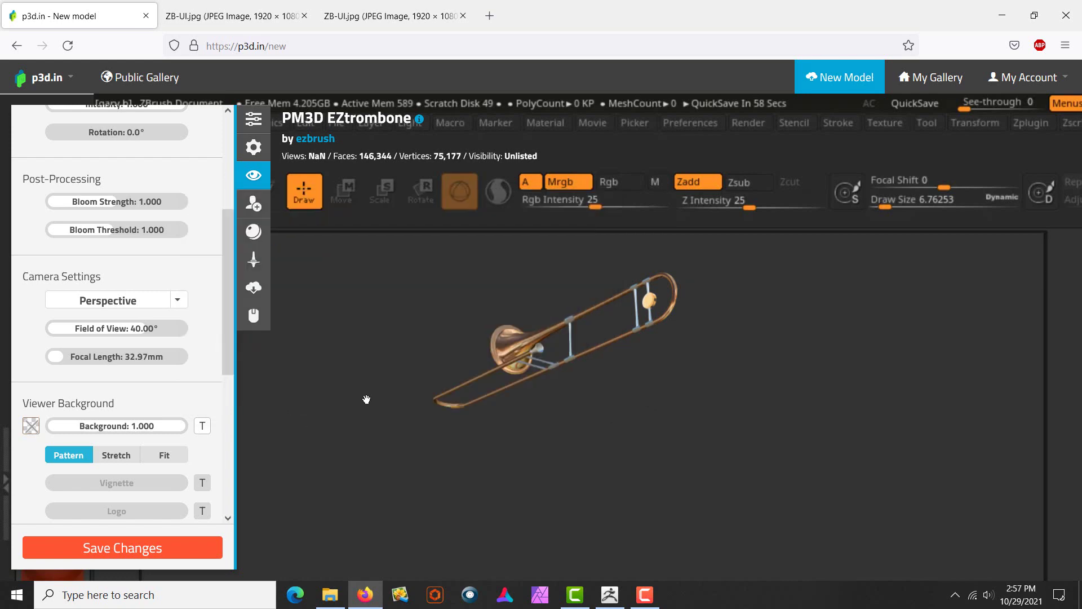
drag(400, 388, 402, 400)
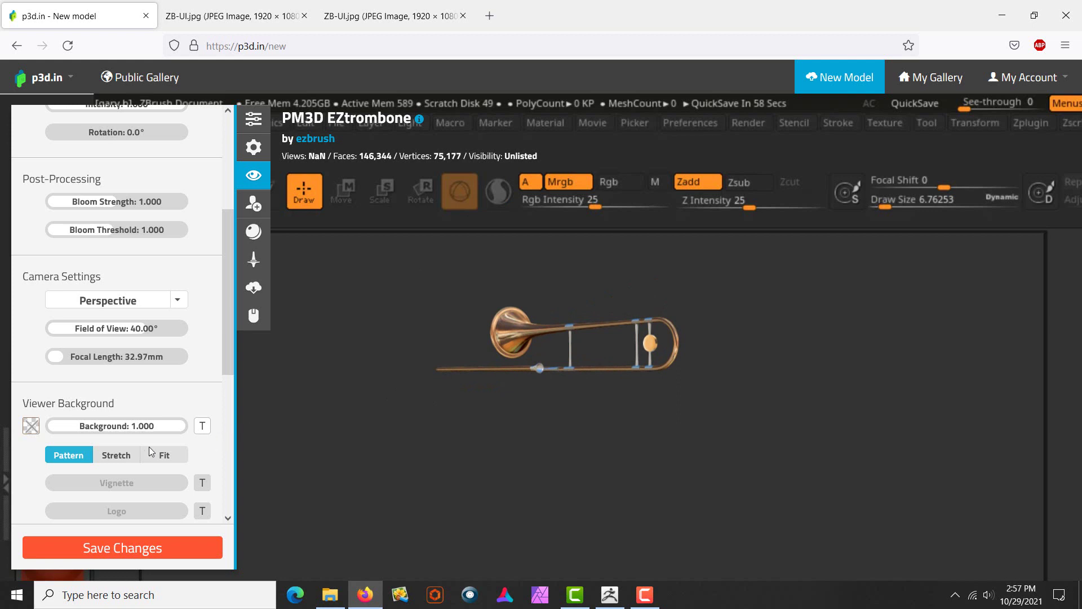
click(125, 455)
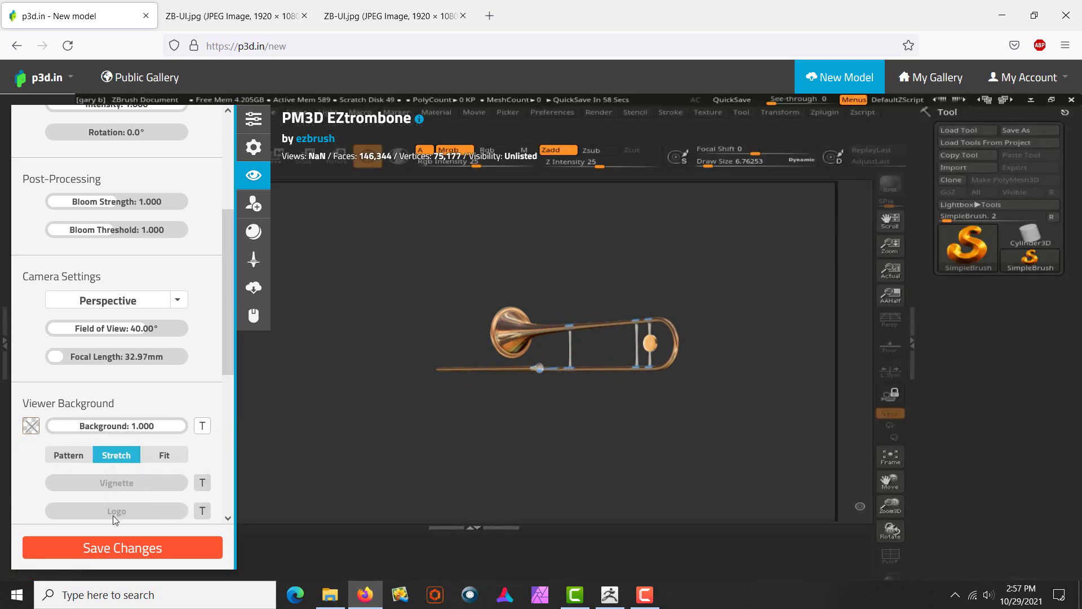
Save Changes to upload the trombone, then close the Mesh and materials side panel.
click(121, 549)
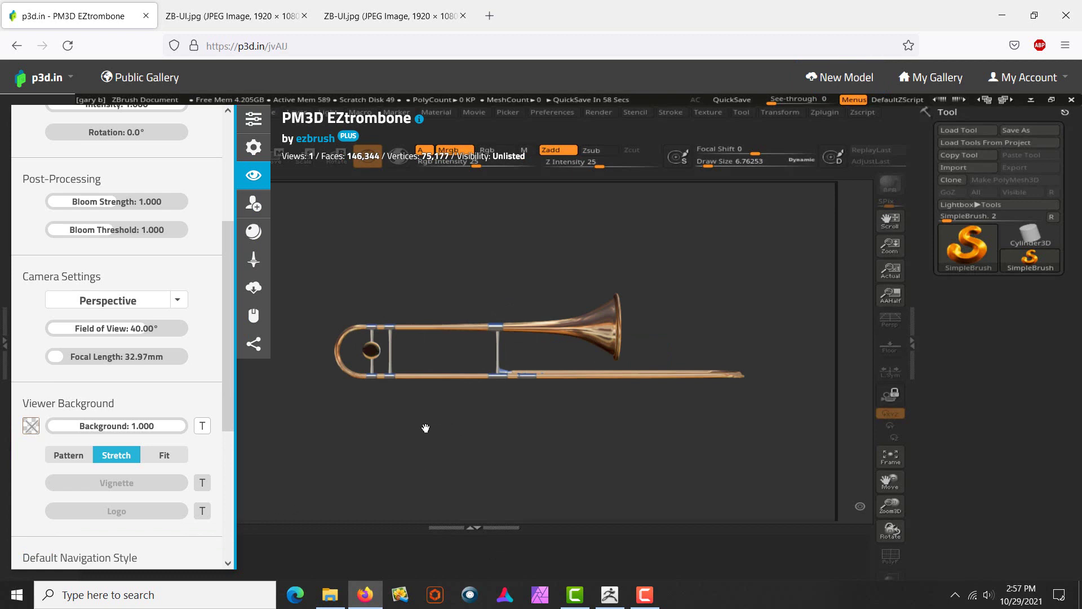
drag(426, 427, 494, 430)
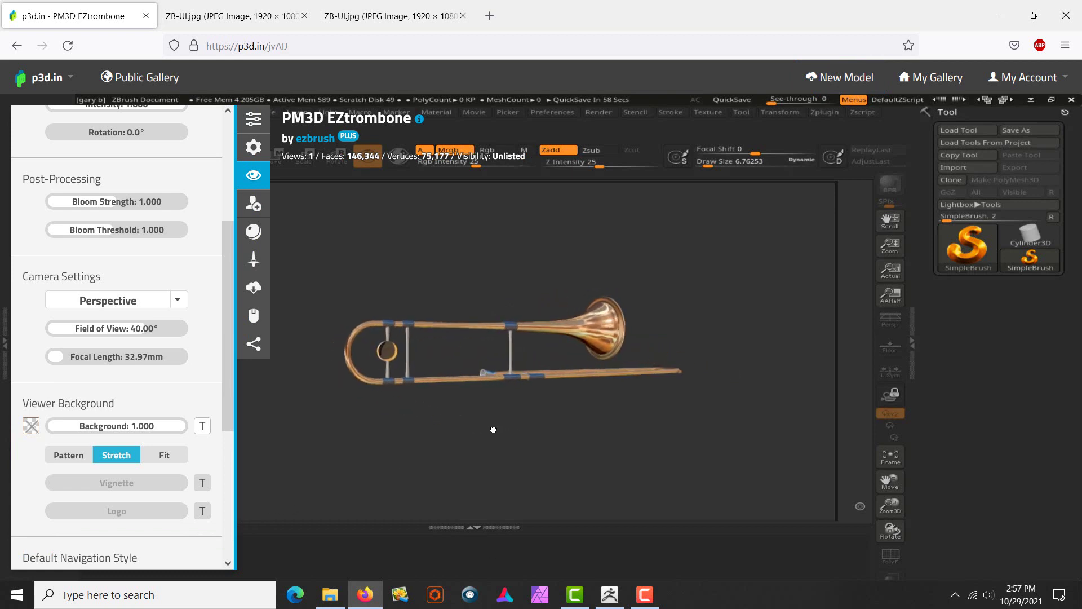
click(253, 118)
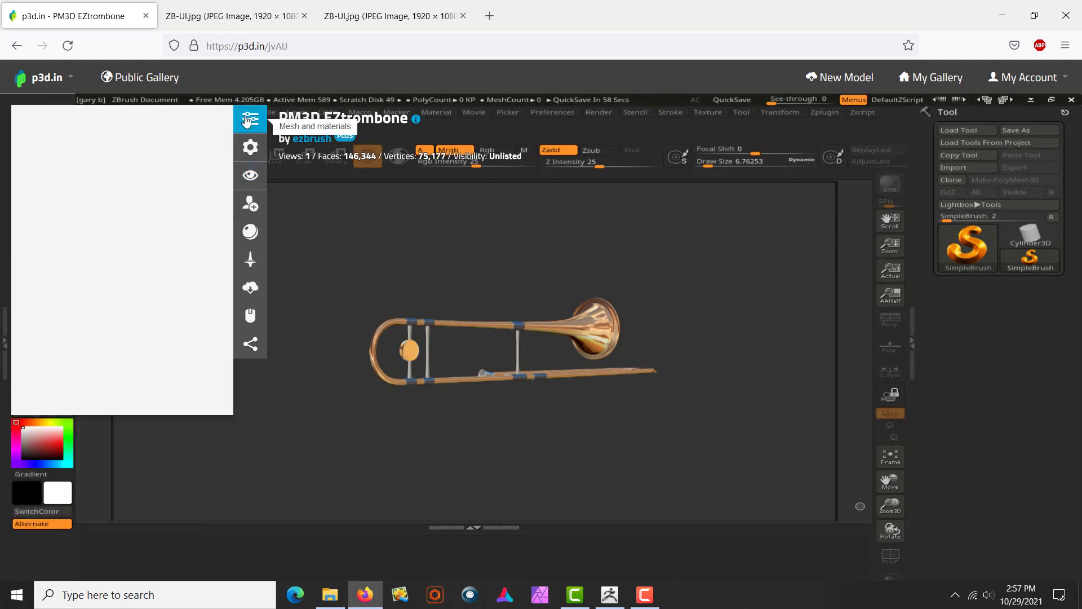
click(246, 120)
drag(232, 342, 268, 346)
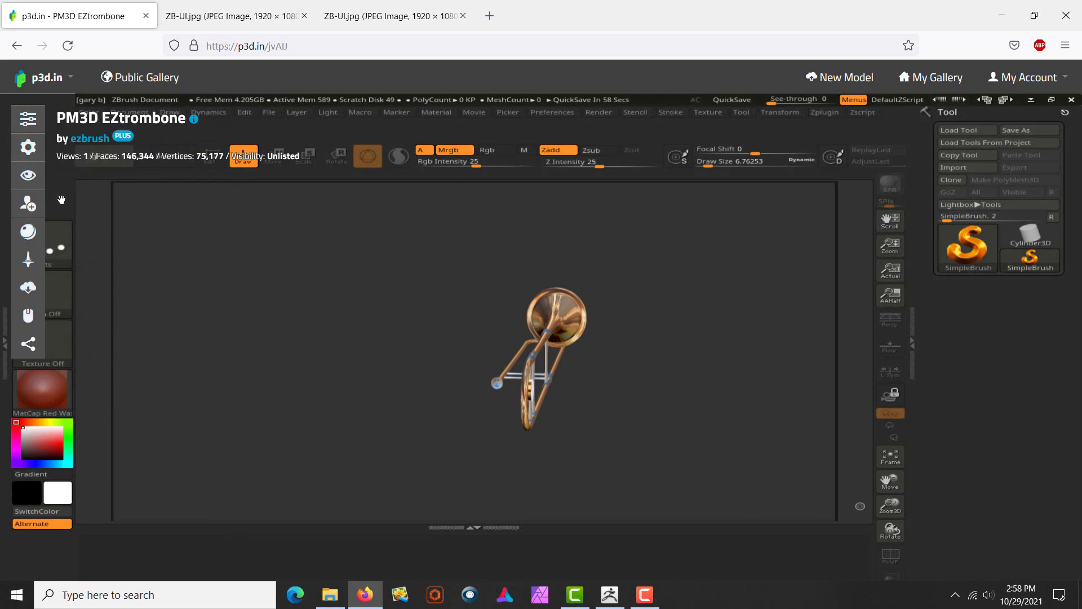
Orbit the trombone to a full side view against the ZBrush interface background.
drag(290, 360, 163, 346)
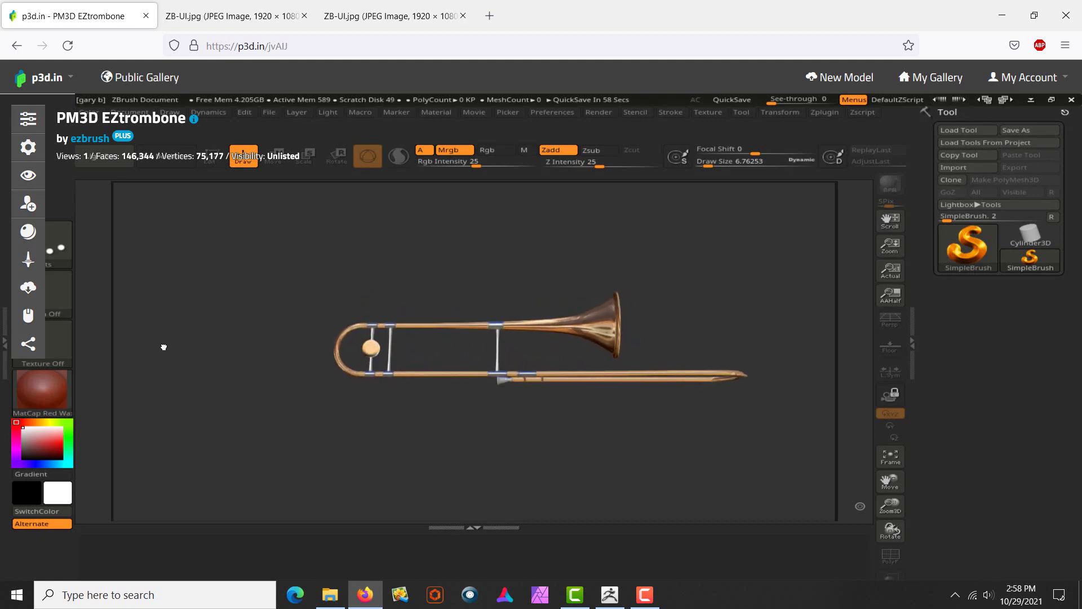